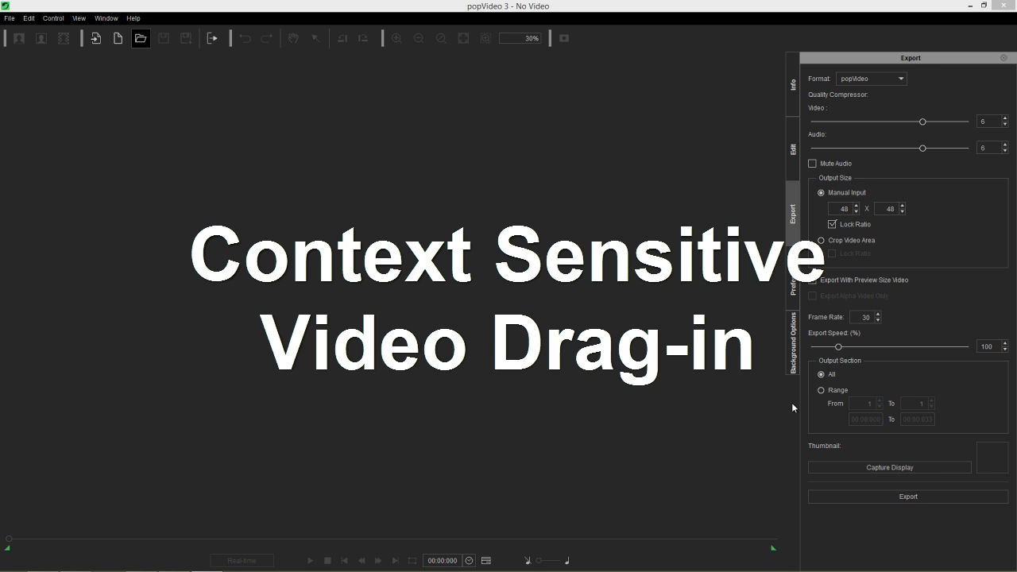
# Look through the Edit and Export side panels and the workspace panel list without changing anything
pyautogui.click(794, 149)
pyautogui.click(793, 216)
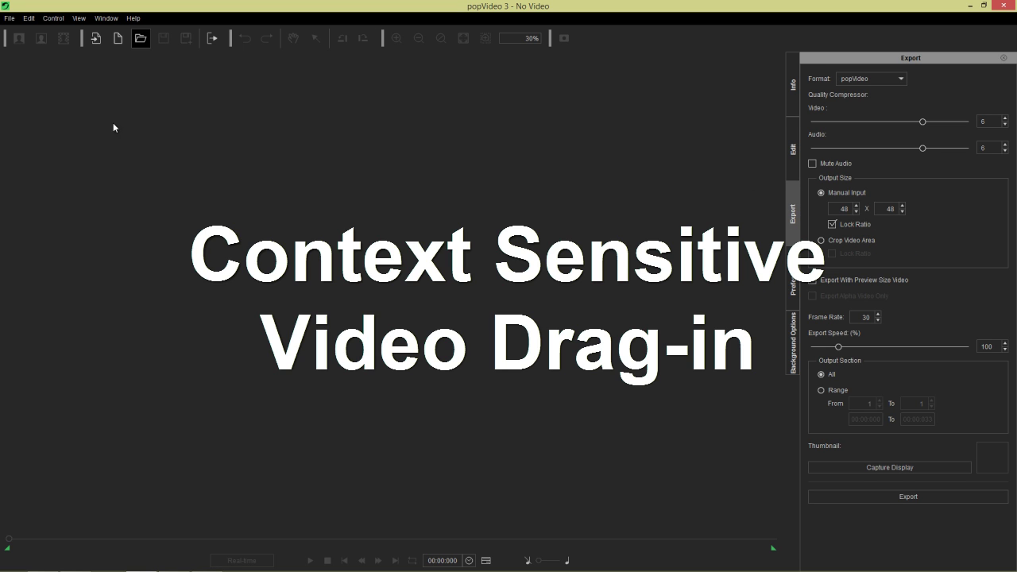
pyautogui.click(107, 19)
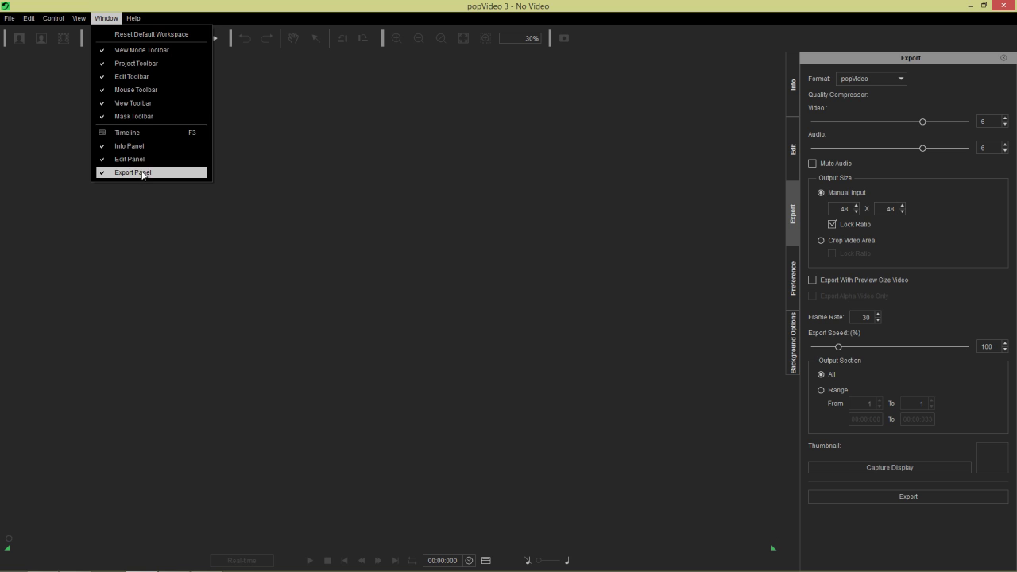
pyautogui.click(264, 13)
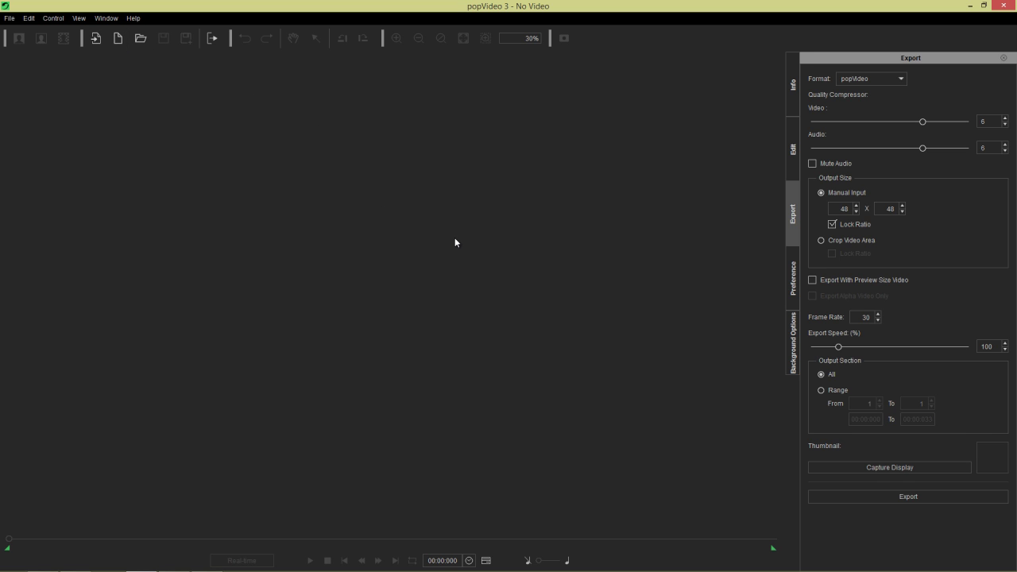
# Drag 31010-1-Stock Video from the Video folder into the popVideo workspace
pyautogui.hotkey('alt', 'Tab')
pyautogui.hotkey('alt', 'Tab')
pyautogui.hotkey('alt', 'Tab')
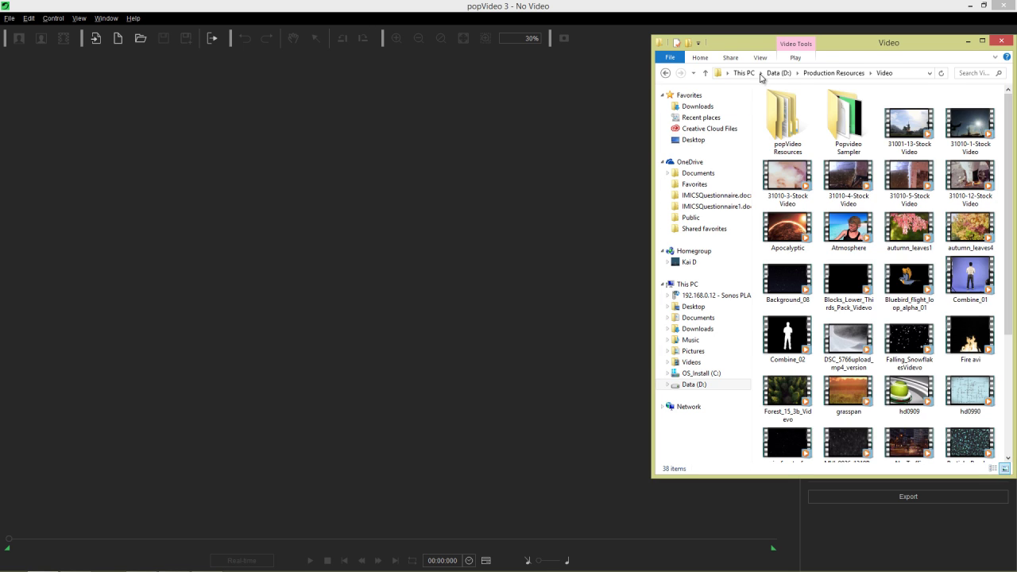
pyautogui.moveTo(889, 51); pyautogui.dragTo(267, 62)
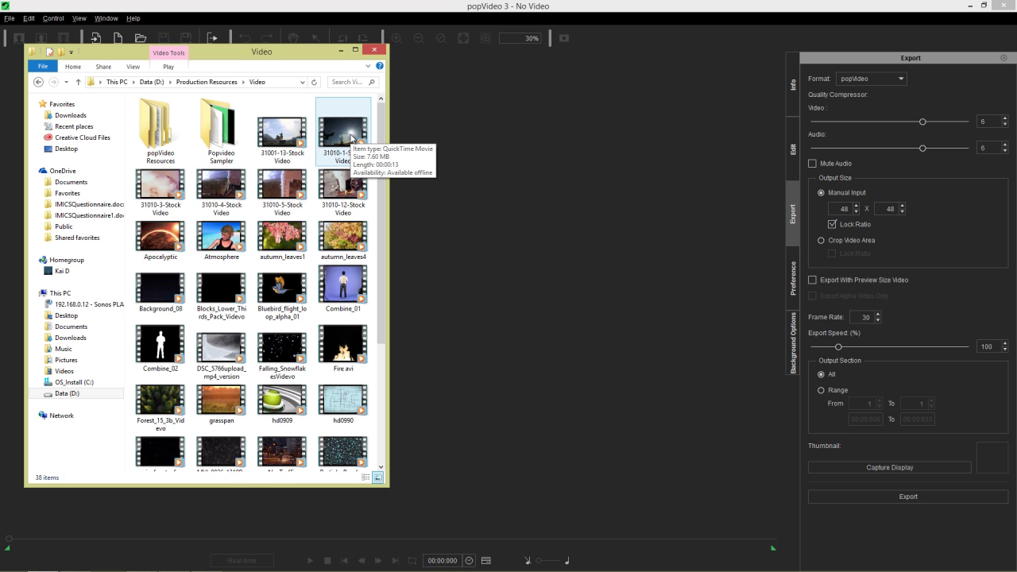
pyautogui.moveTo(352, 138); pyautogui.dragTo(503, 259)
# Play the rocket launch clip once and stop it at the start
pyautogui.click(341, 50)
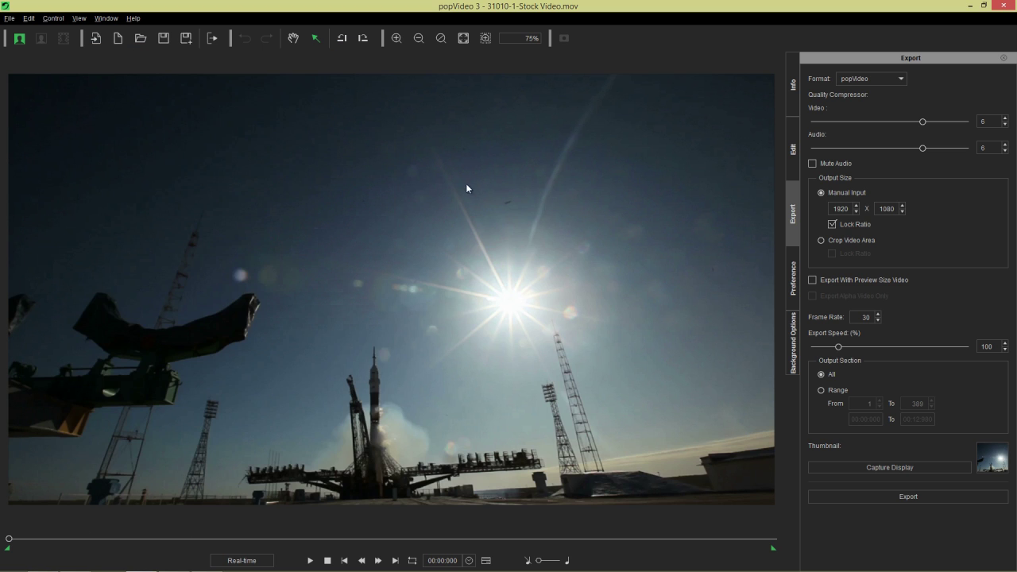
pyautogui.click(310, 561)
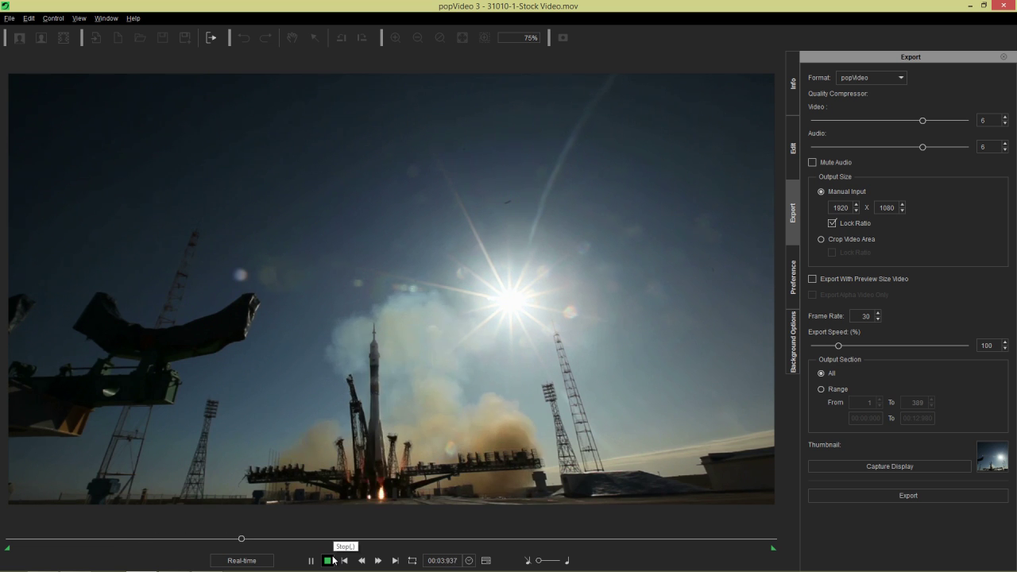
pyautogui.click(330, 561)
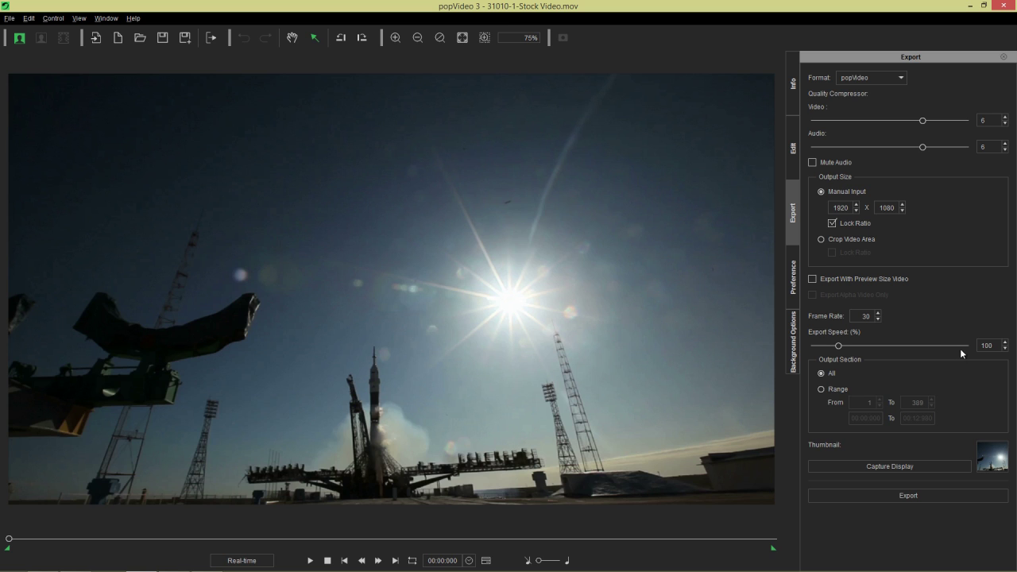
# Raise Export Speed to 500 and export only a frame range ending at frame 330
pyautogui.moveTo(838, 346); pyautogui.dragTo(811, 348)
pyautogui.click(822, 390)
pyautogui.moveTo(778, 548)
pyautogui.mouseDown()
pyautogui.moveTo(654, 550)
pyautogui.moveTo(783, 559)
pyautogui.mouseUp()
pyautogui.hotkey('alt', 'Tab')
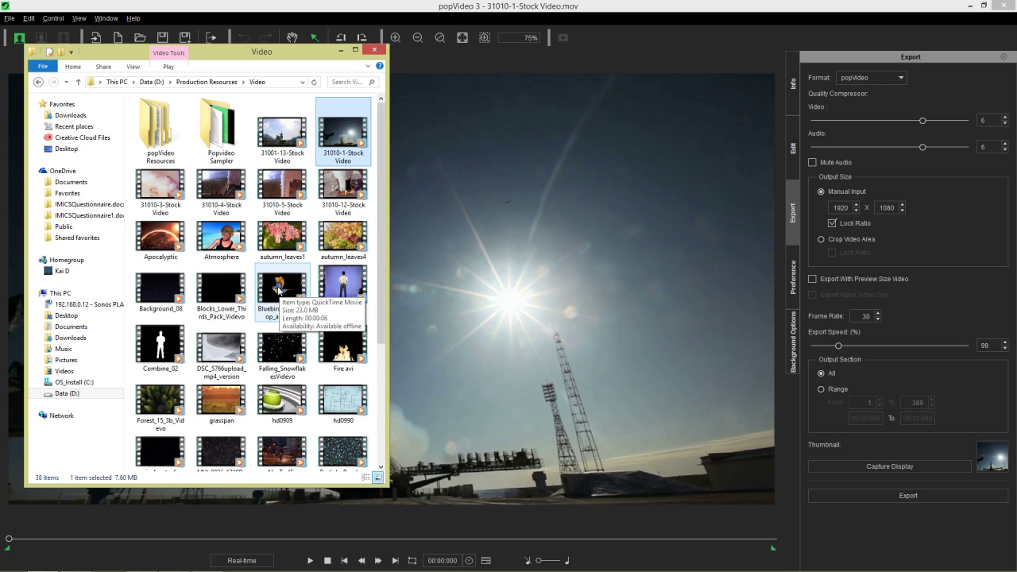
# Load Bluebird_flight_loop_alpha_01 and show its Mask Video / Image edit settings over transparency
pyautogui.moveTo(280, 291); pyautogui.dragTo(513, 275)
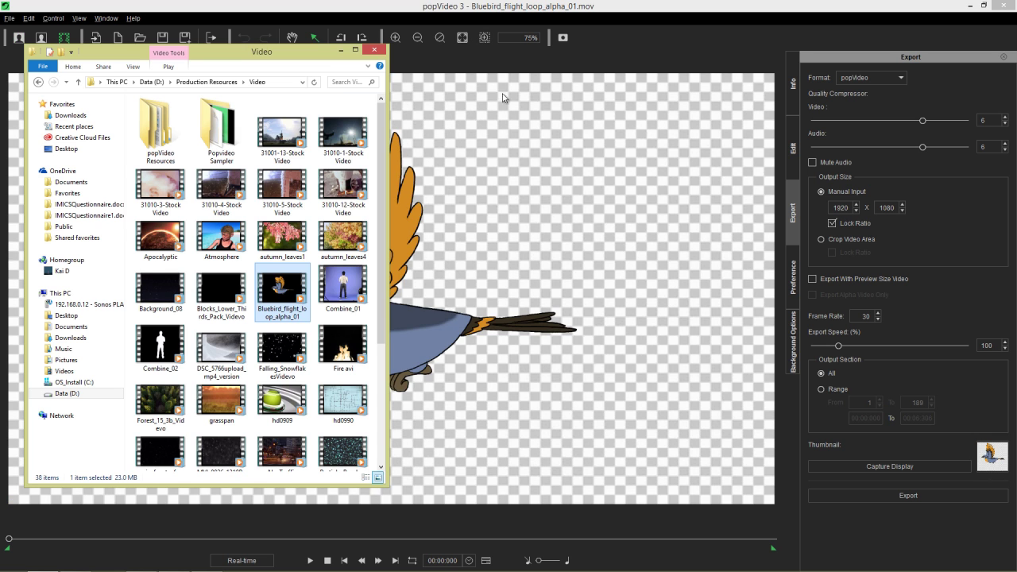
pyautogui.click(337, 49)
pyautogui.click(791, 148)
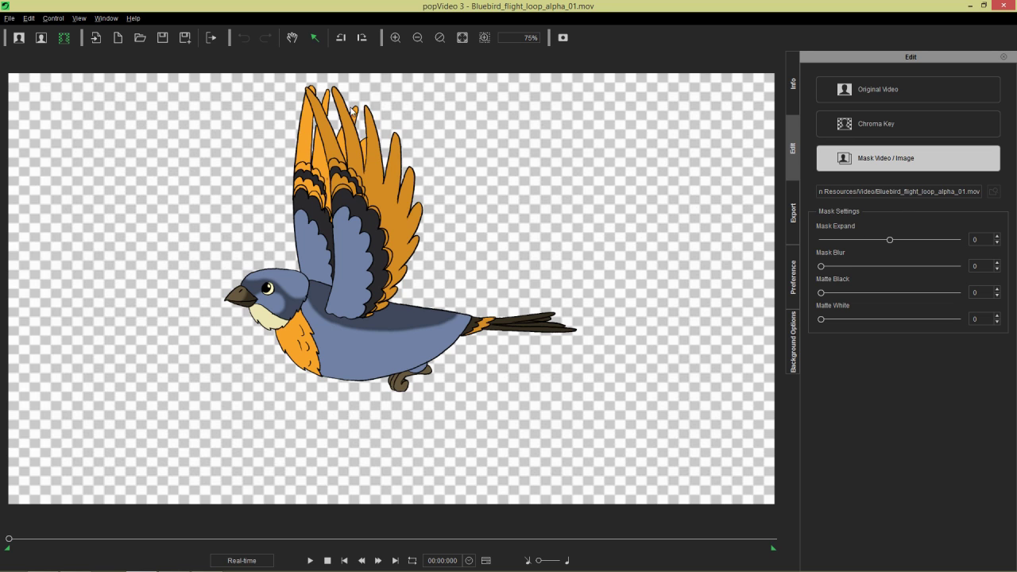
pyautogui.click(42, 39)
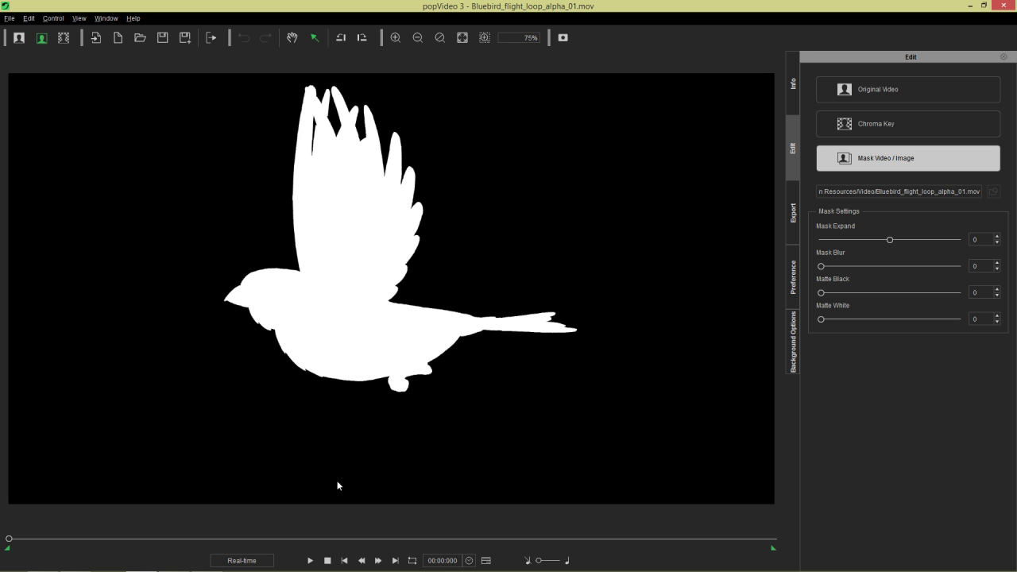
pyautogui.click(310, 560)
pyautogui.click(63, 37)
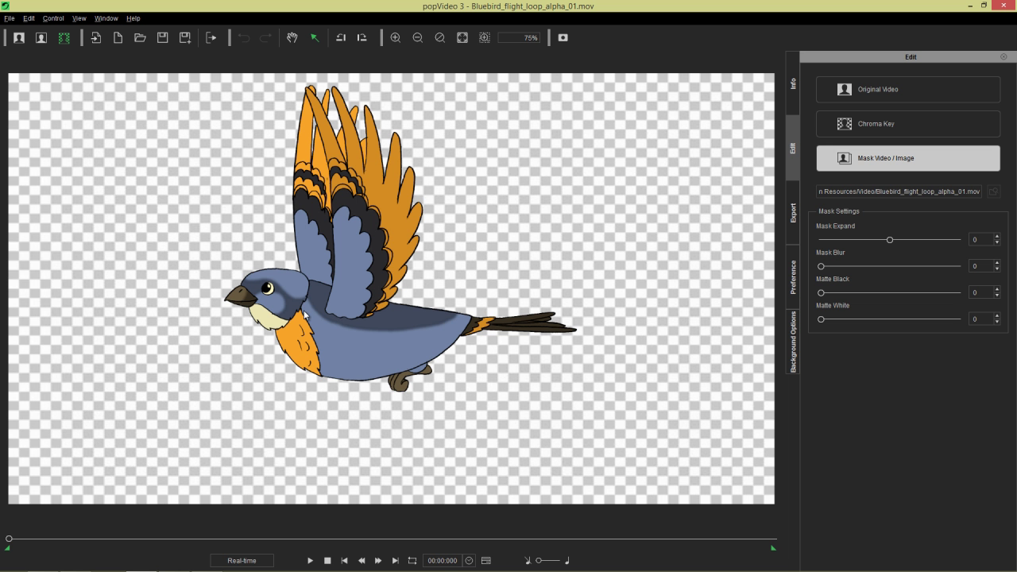
pyautogui.click(311, 560)
pyautogui.click(328, 560)
# Switch to the Video folder and try dropping Apocalyptic onto the canvas, leaving it unloaded
pyautogui.hotkey('alt', 'Tab')
pyautogui.hotkey('alt', 'Tab')
pyautogui.hotkey('alt', 'shift', 'Tab')
pyautogui.hotkey('alt', 'shift', 'Tab')
pyautogui.hotkey('alt', 'Tab')
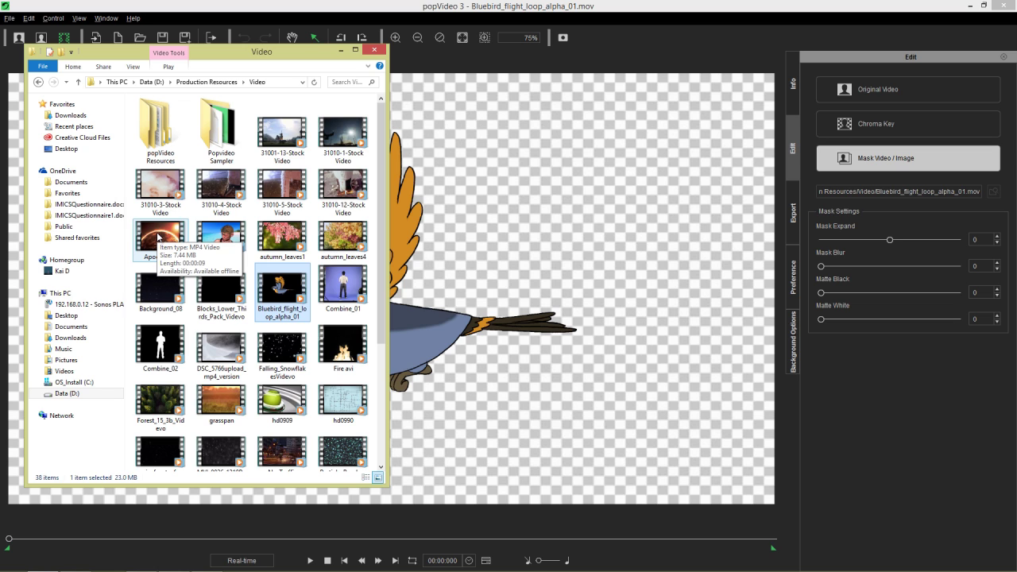
pyautogui.moveTo(158, 231); pyautogui.dragTo(537, 266)
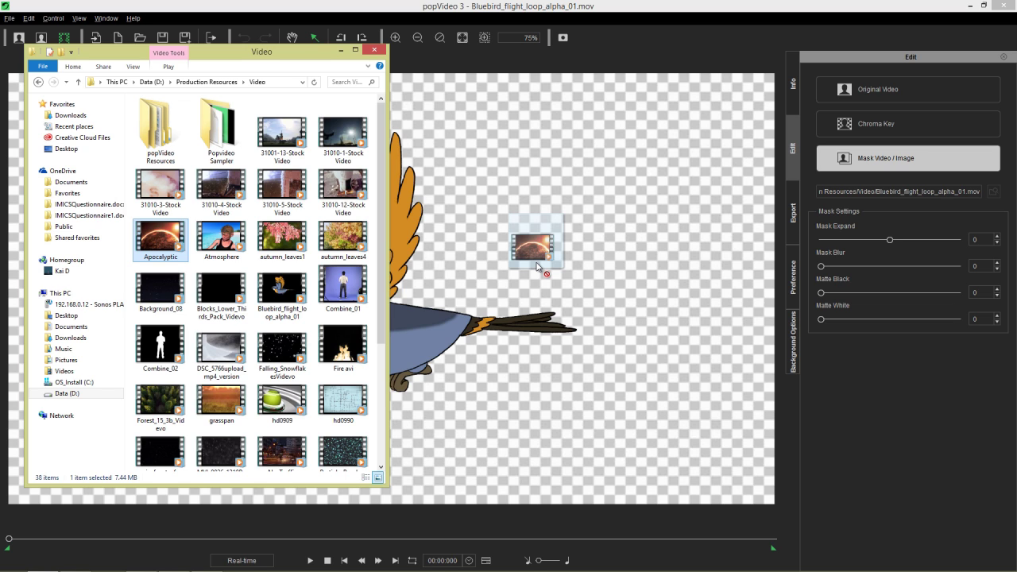
pyautogui.moveTo(537, 265); pyautogui.dragTo(538, 267)
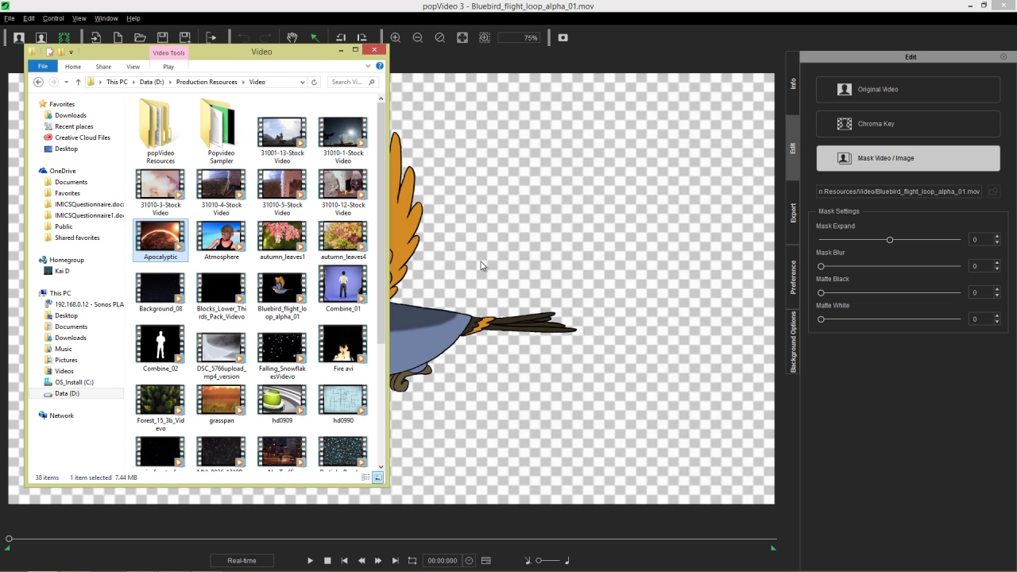
# Clear the bluebird video, then browse the Video folder for import with All Files (*.*) shown
pyautogui.click(396, 14)
pyautogui.click(119, 38)
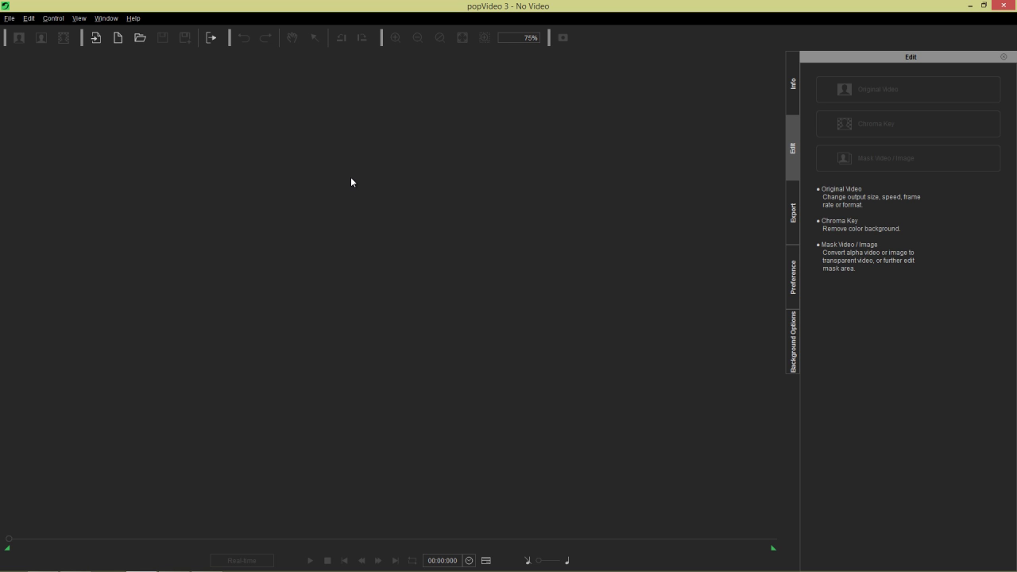
pyautogui.click(94, 38)
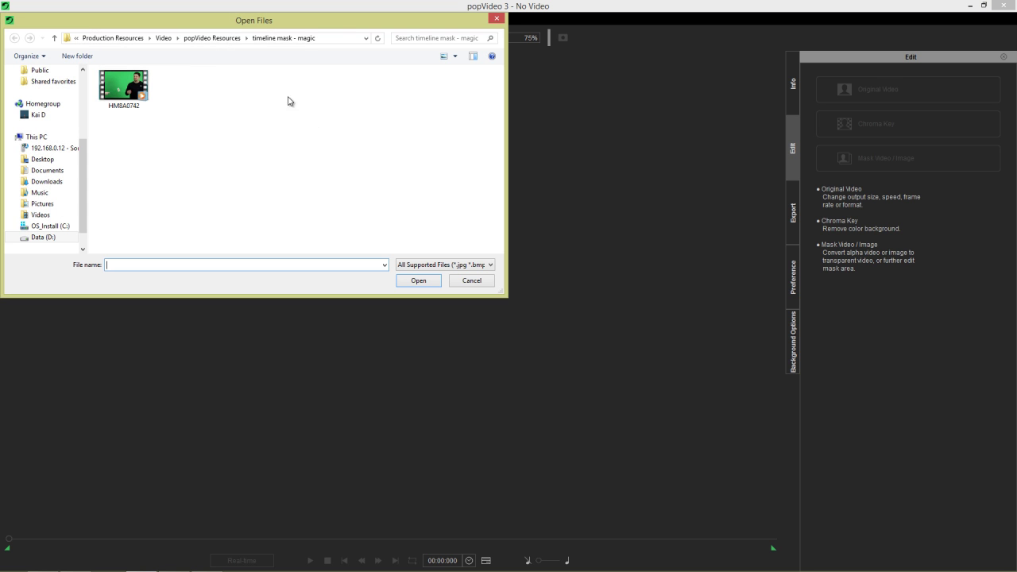
pyautogui.click(229, 39)
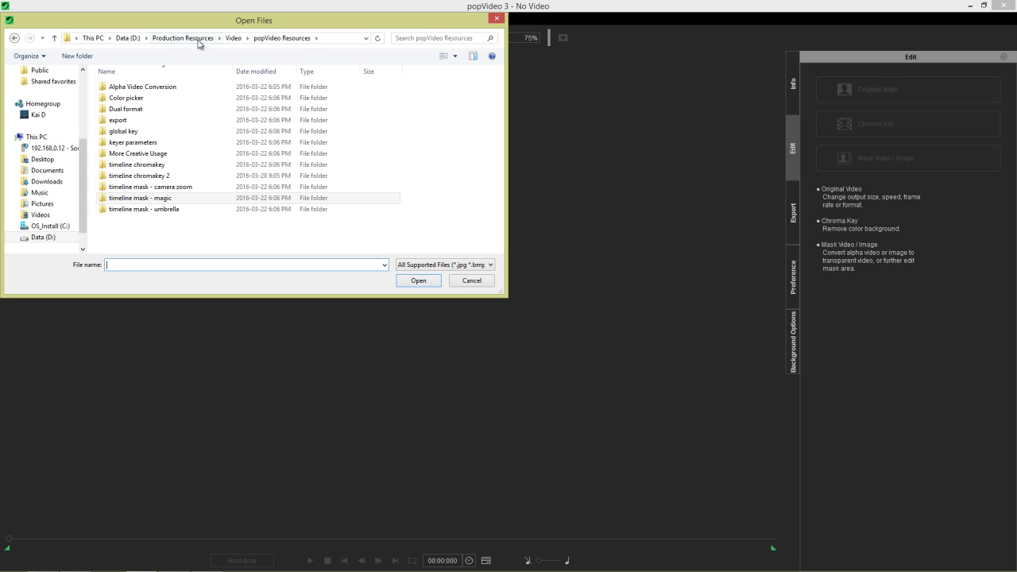
pyautogui.click(232, 39)
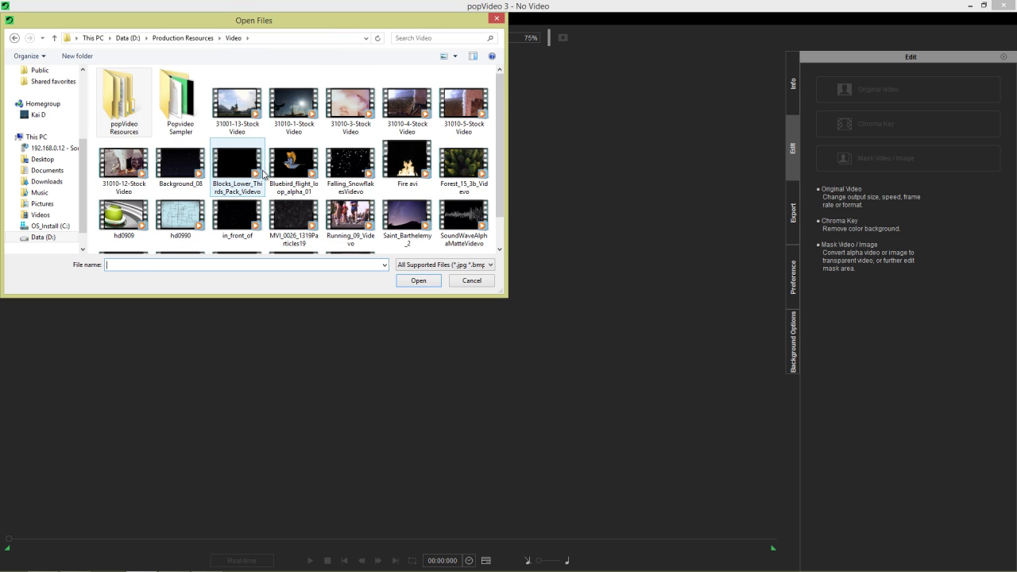
pyautogui.click(295, 169)
pyautogui.scroll(-1, 296, 169)
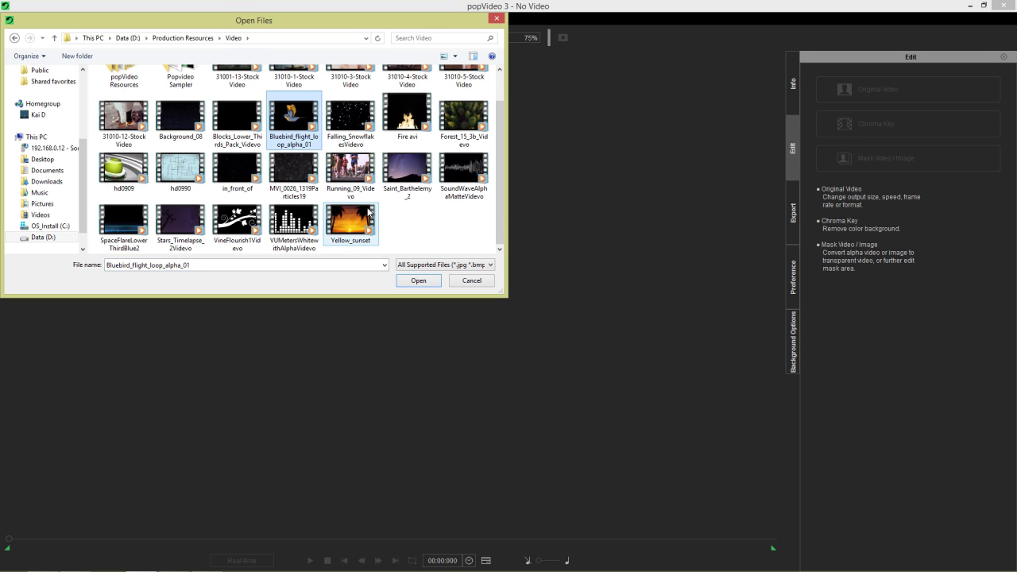
pyautogui.scroll(1, 364, 208)
pyautogui.scroll(-1, 364, 208)
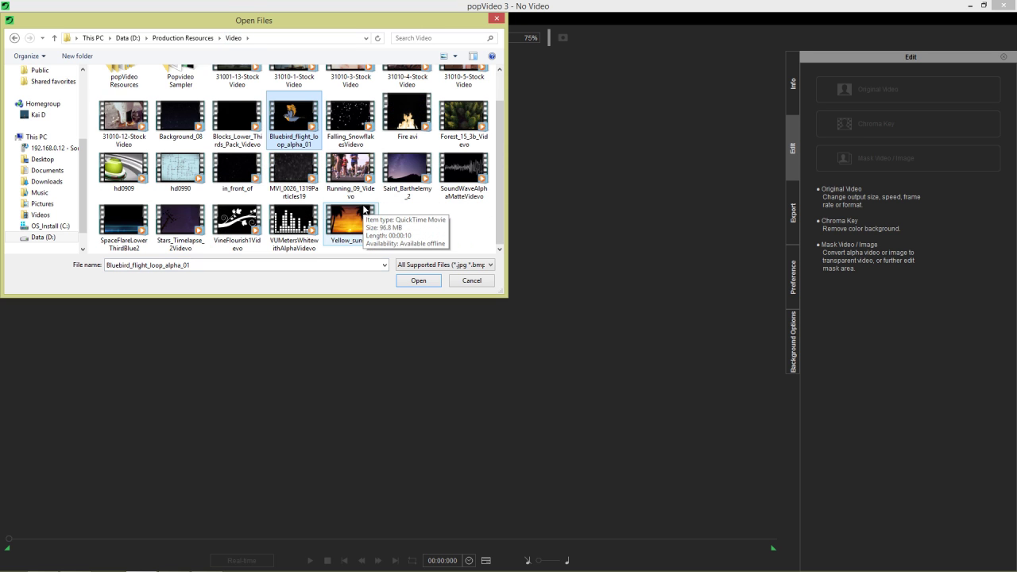
pyautogui.click(449, 265)
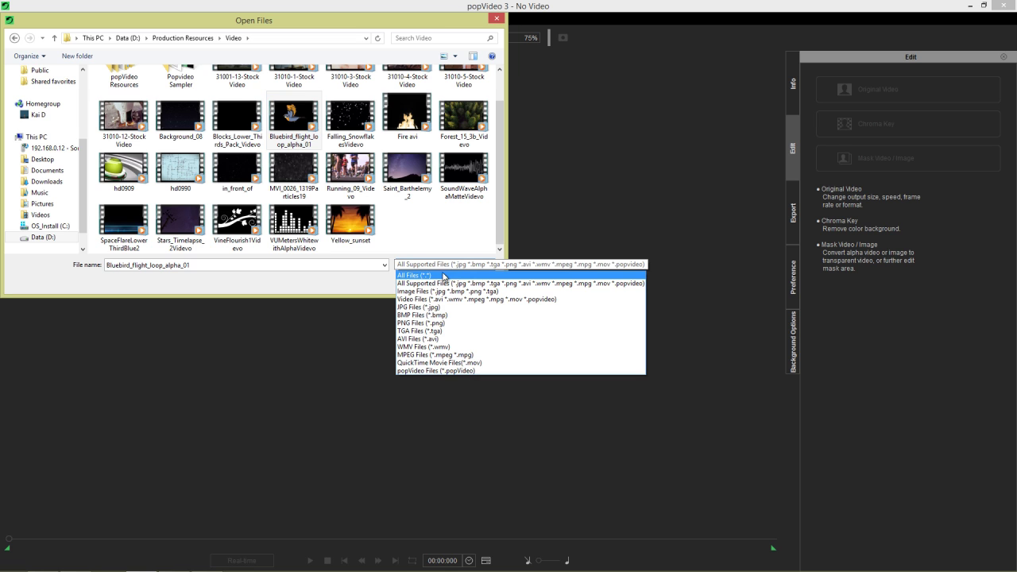
pyautogui.click(441, 277)
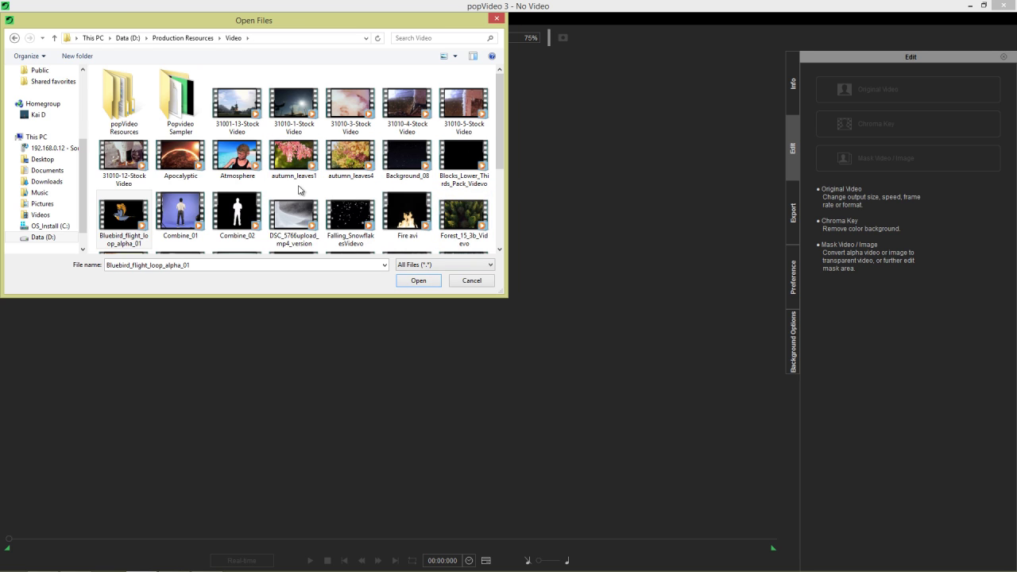
pyautogui.hotkey('alt', 'Tab')
pyautogui.hotkey('alt', 'Tab')
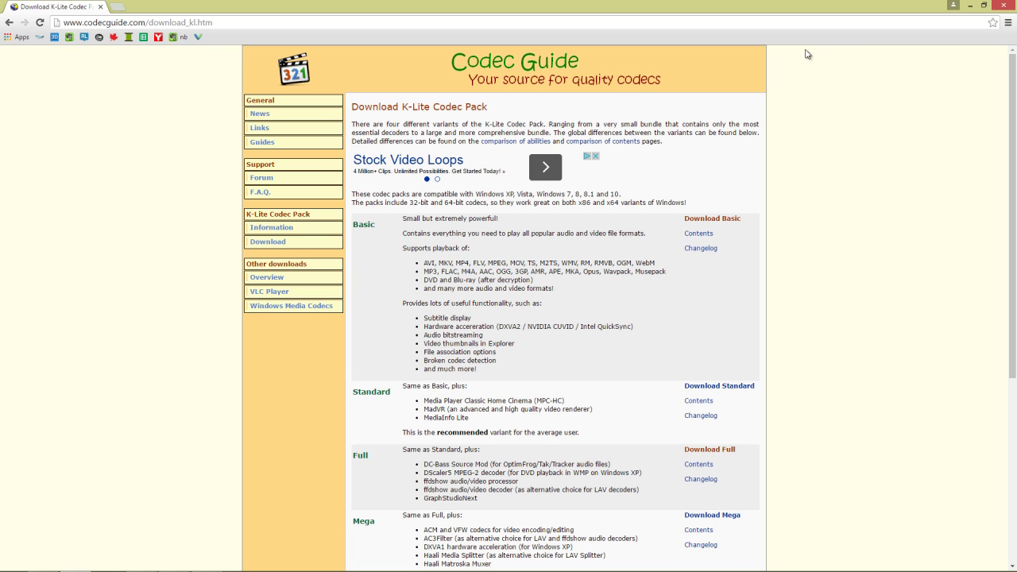
# Open Apocalyptic.mp4, preview it once, and show its 1920 x 1080, 30 fps export settings
pyautogui.click(971, 5)
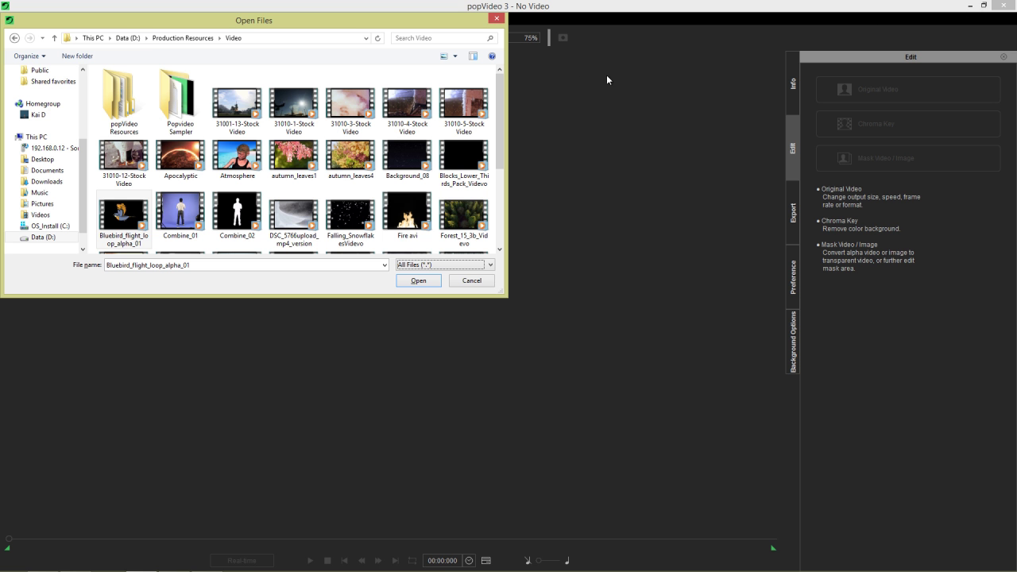
pyautogui.click(348, 165)
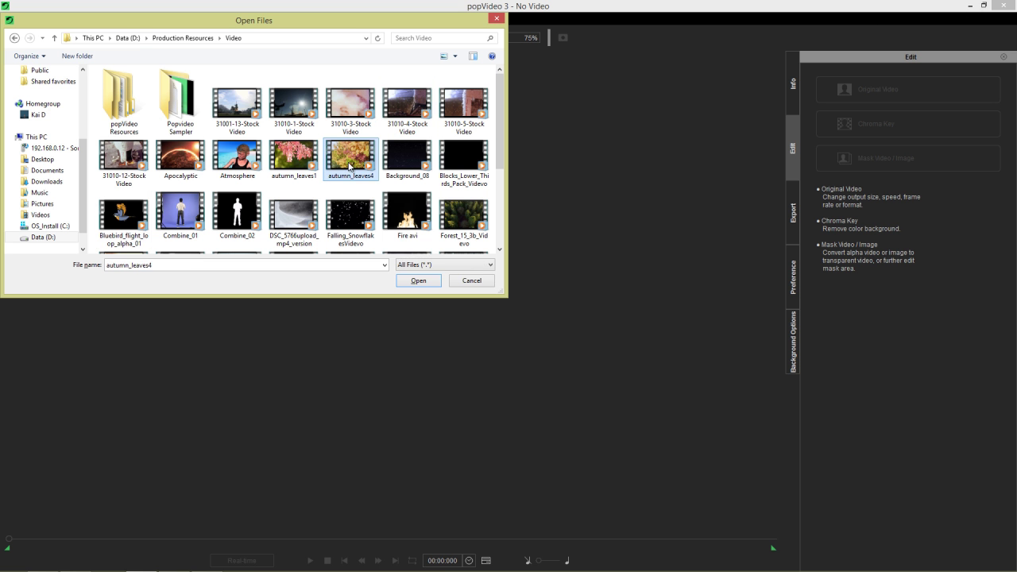
pyautogui.click(182, 166)
pyautogui.click(421, 282)
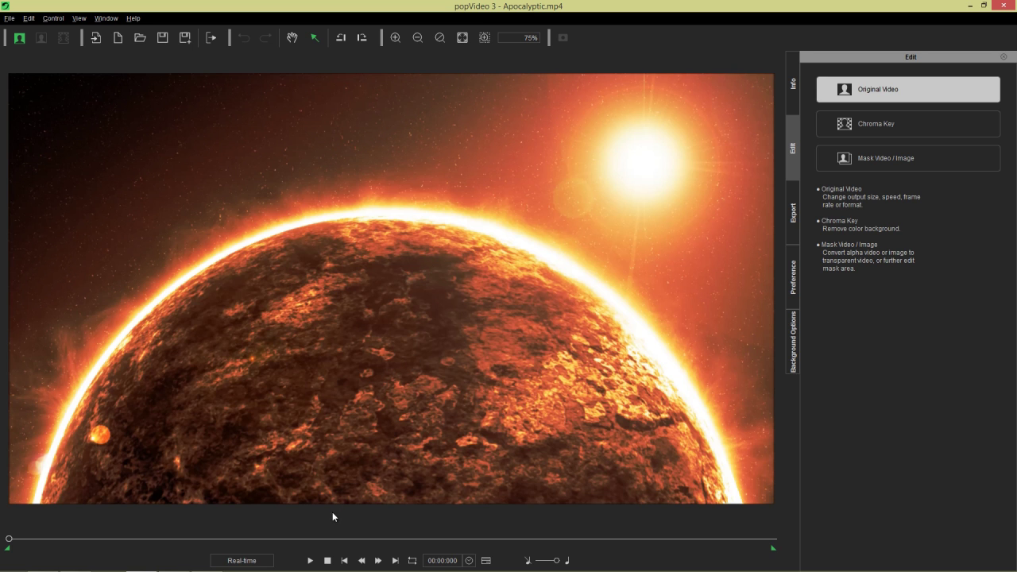
pyautogui.click(310, 561)
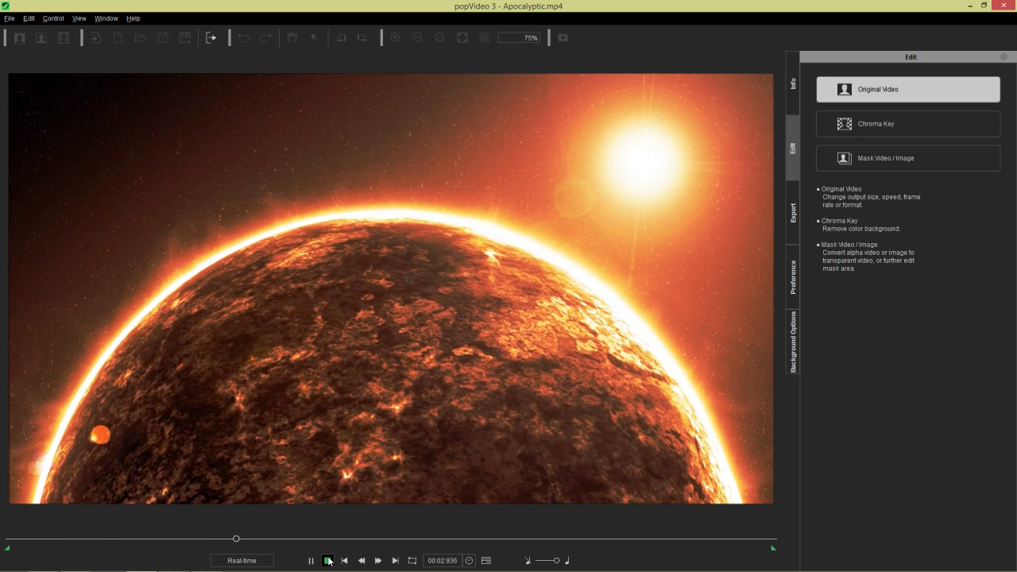
pyautogui.click(328, 561)
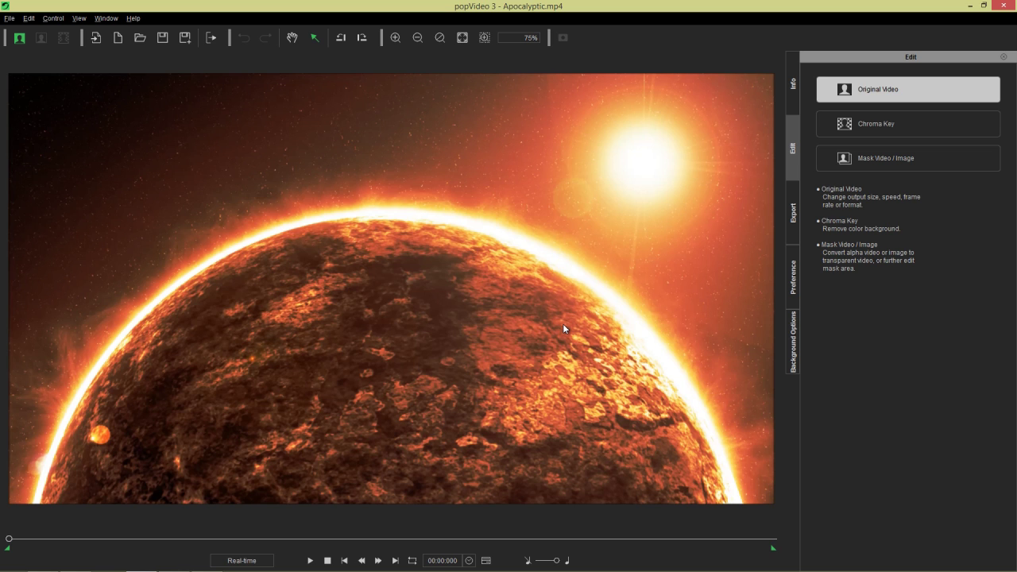
pyautogui.click(796, 210)
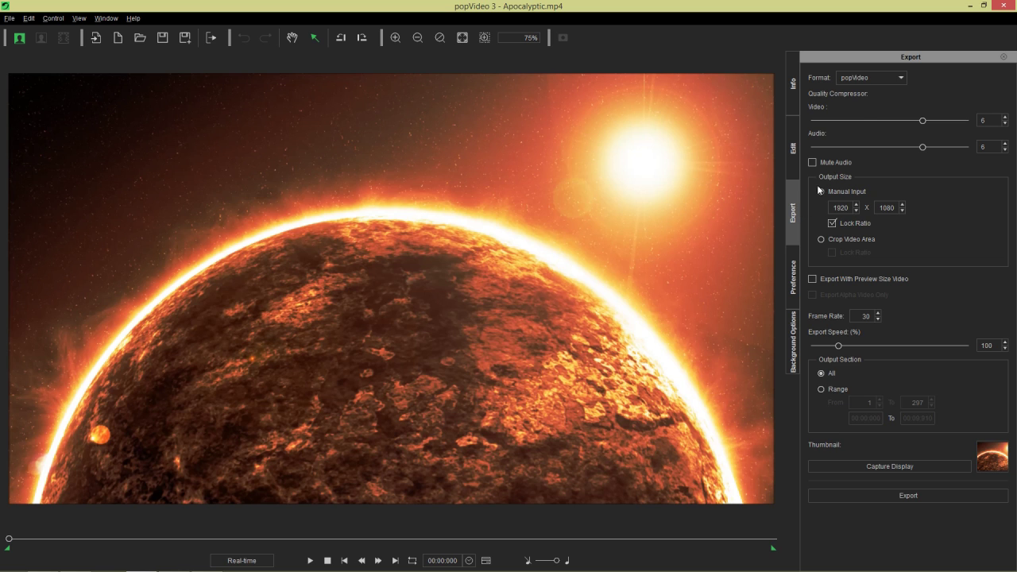
# Check the popVideo, avi and mov (ProRes) formats, keep popVideo, then close Apocalyptic
pyautogui.click(877, 77)
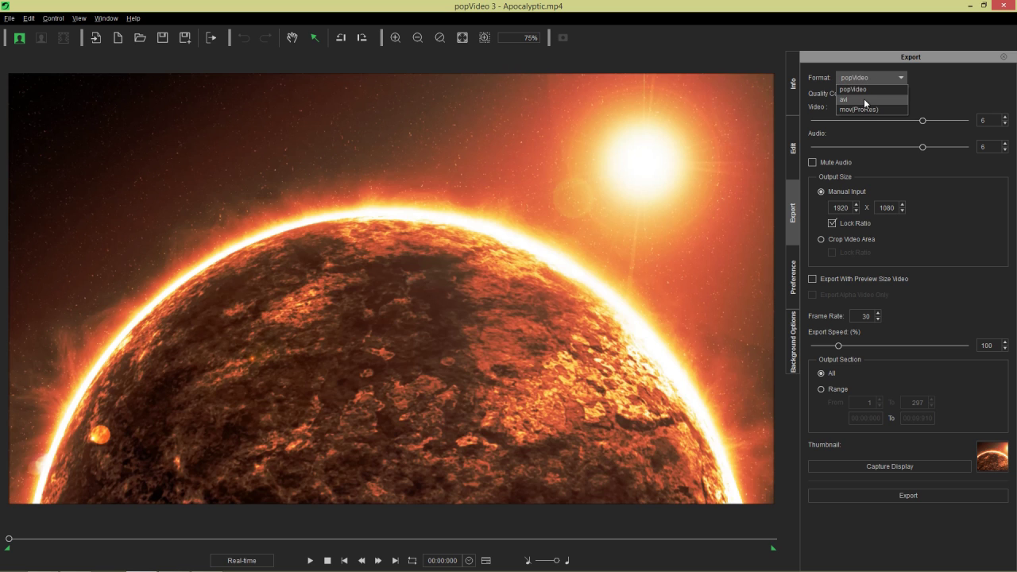
pyautogui.click(944, 94)
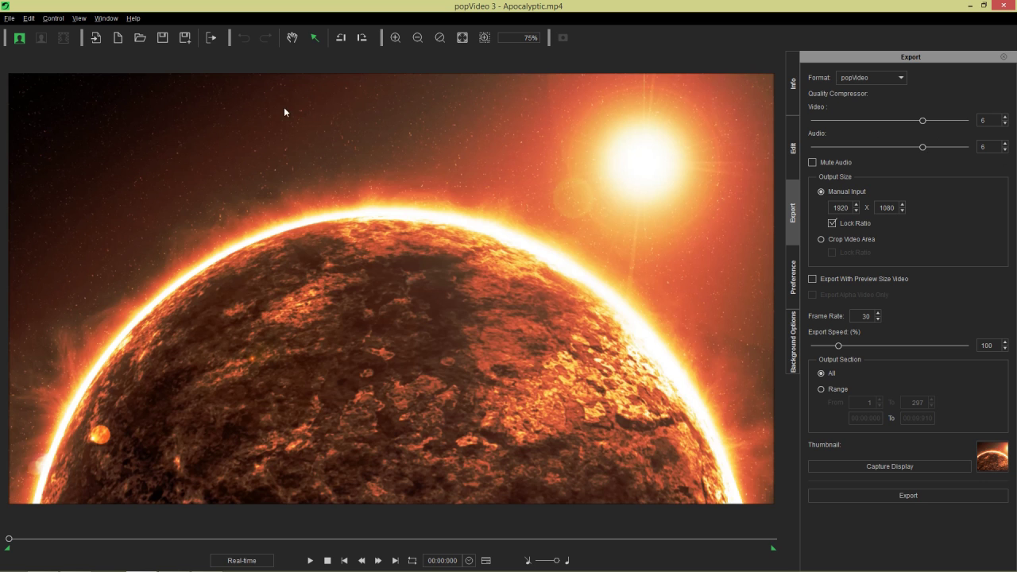
pyautogui.click(117, 38)
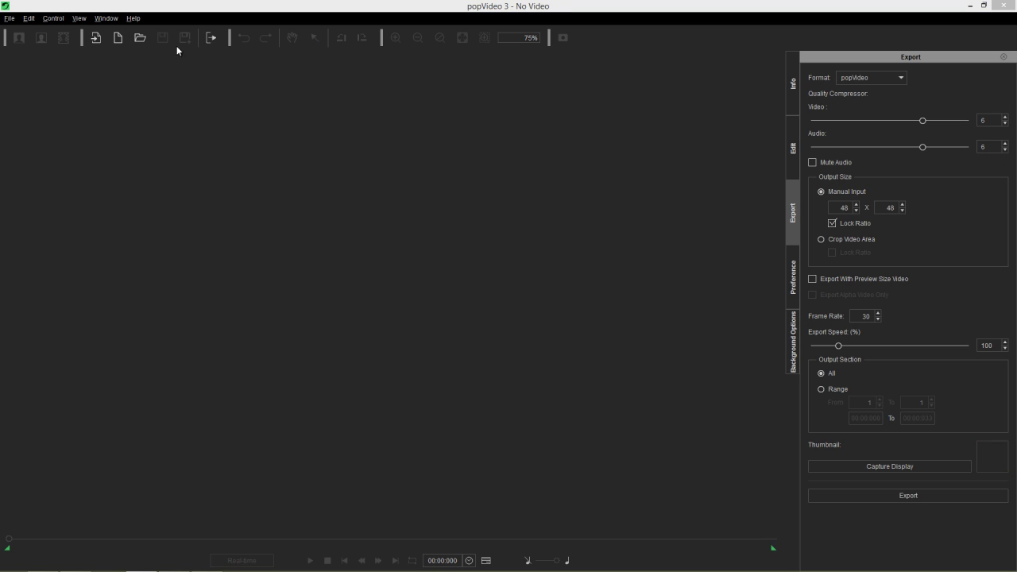
# Import 00015_MimeVTX_GreenFootage_src.mov from popVideo Resources > Dual format
pyautogui.click(101, 37)
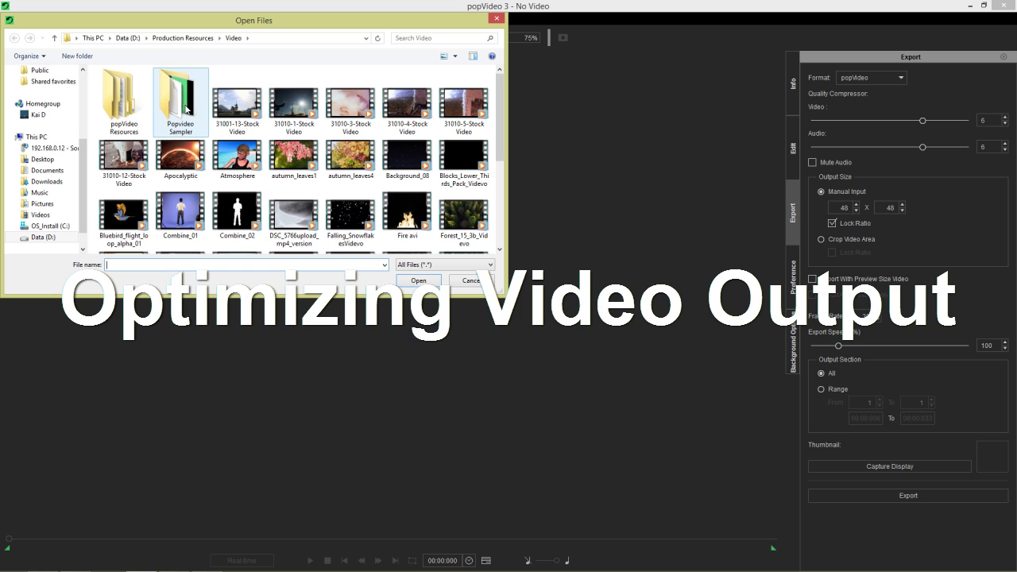
pyautogui.doubleClick(136, 113)
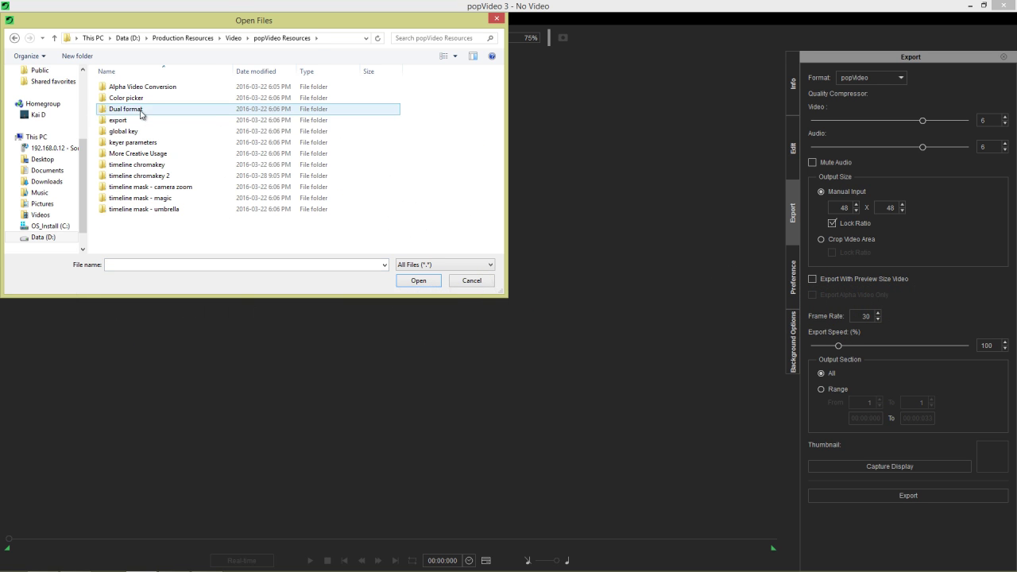
pyautogui.doubleClick(140, 153)
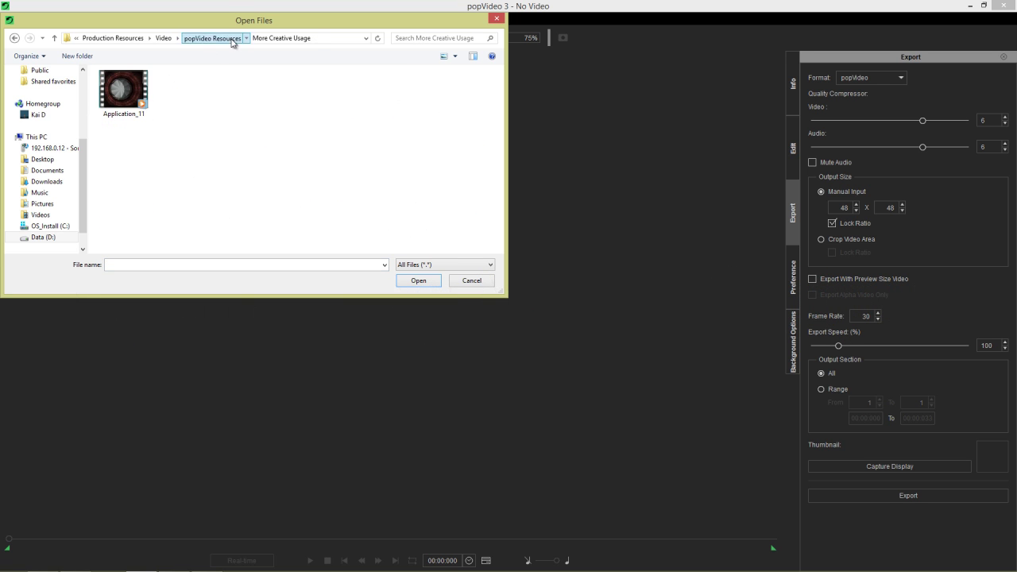
pyautogui.click(233, 41)
pyautogui.click(146, 132)
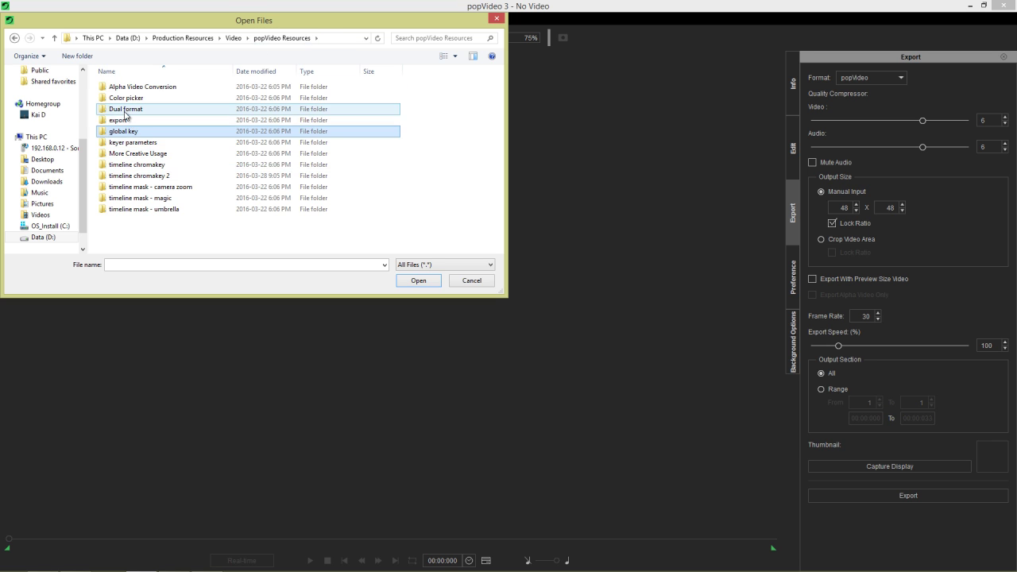
pyautogui.doubleClick(125, 112)
pyautogui.doubleClick(133, 104)
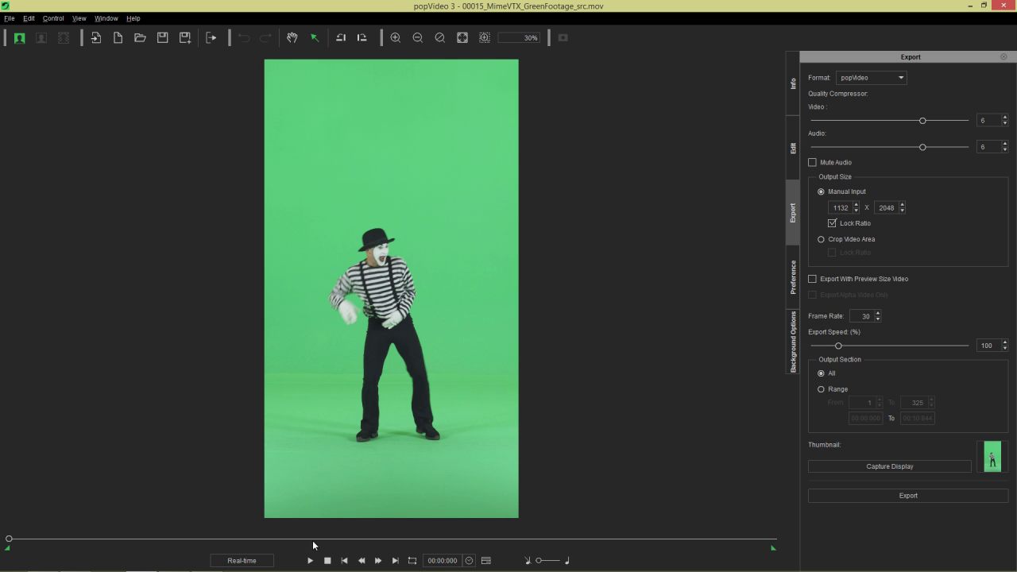
# Preview the mime clip, apply Chroma Key to remove the green, then show the export settings
pyautogui.click(312, 560)
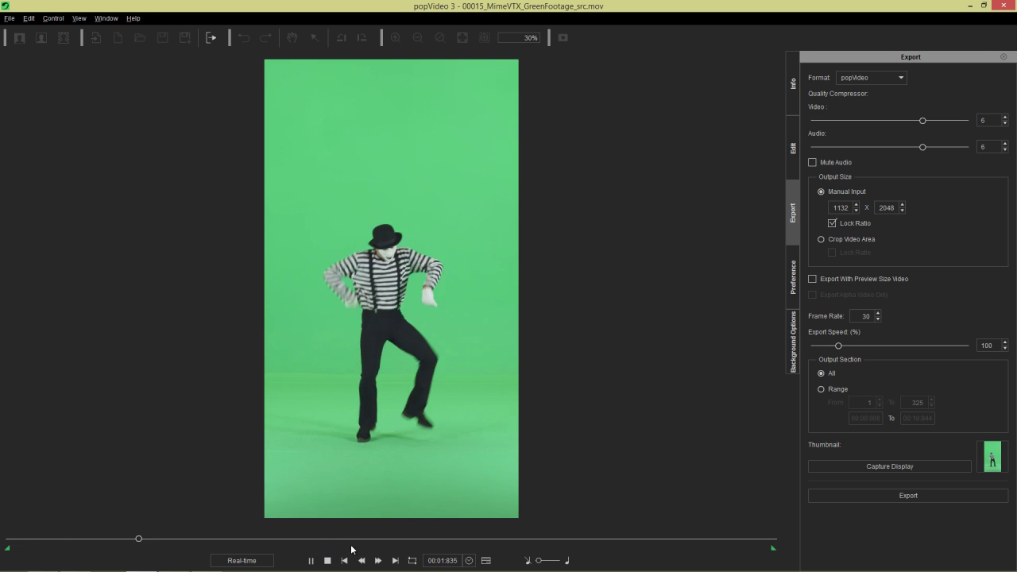
pyautogui.click(327, 561)
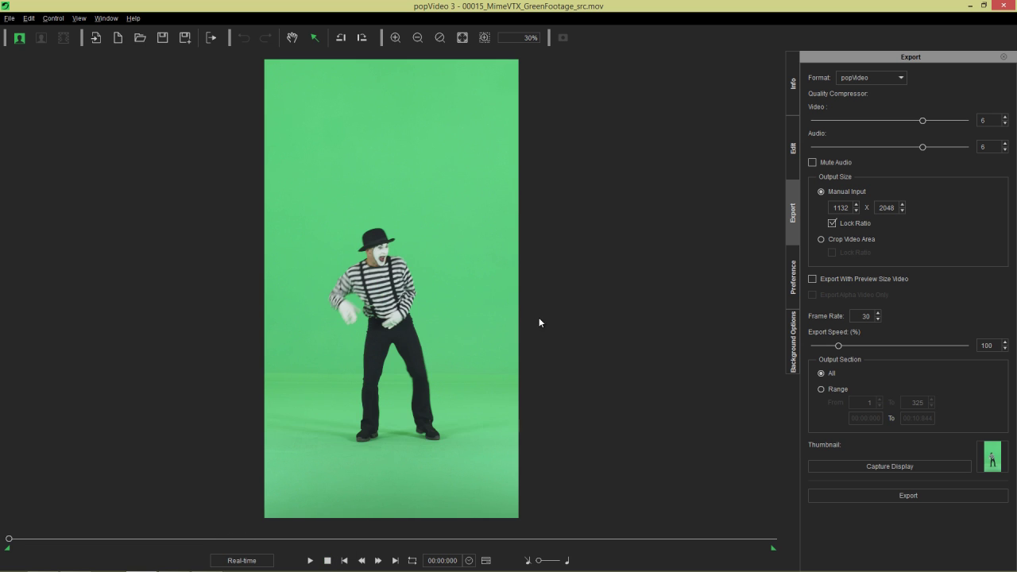
pyautogui.click(794, 136)
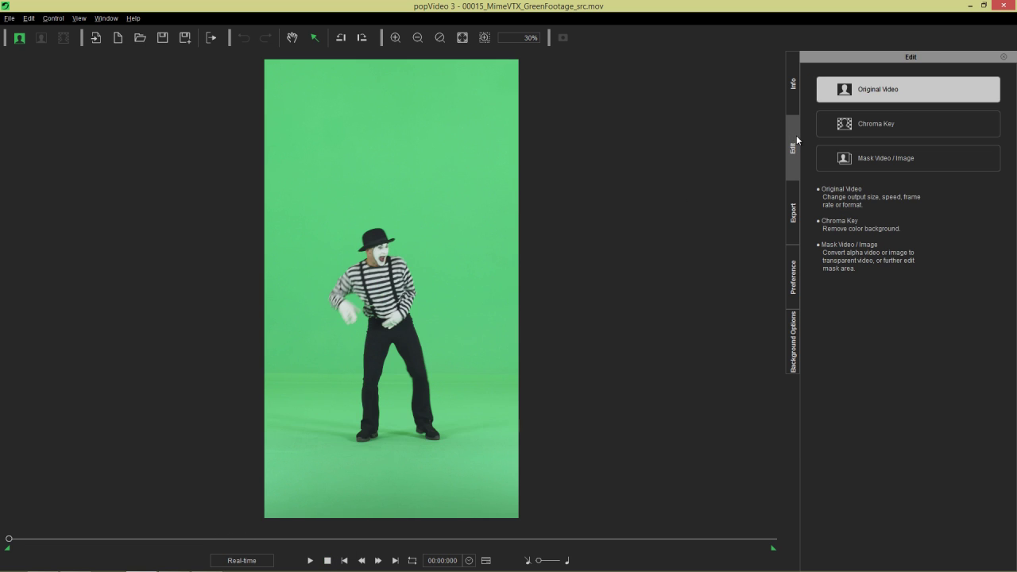
pyautogui.click(905, 119)
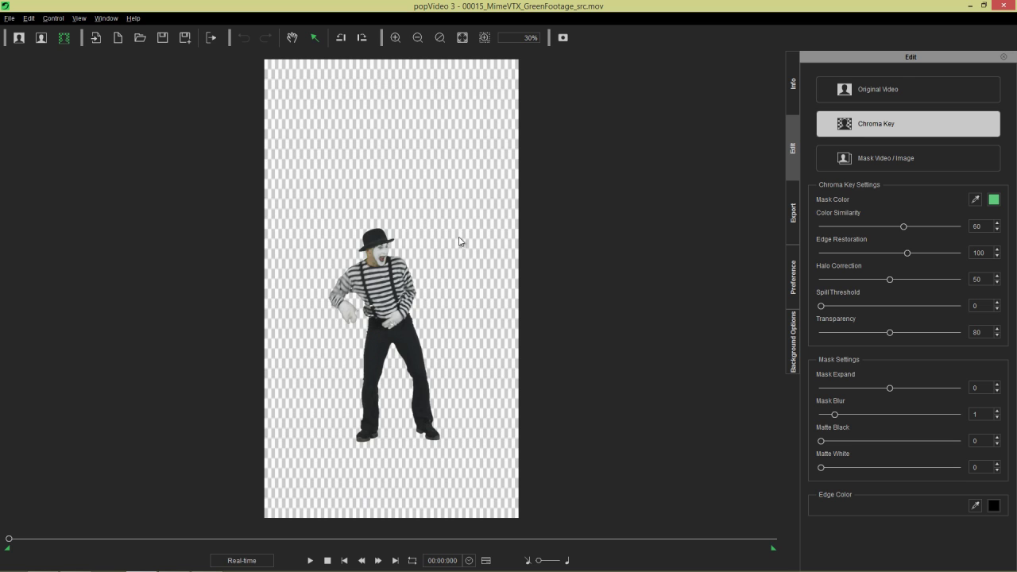
pyautogui.click(792, 222)
# Show the Info panel with the 00:11:011-long, jpeg-codec source details
pyautogui.click(794, 87)
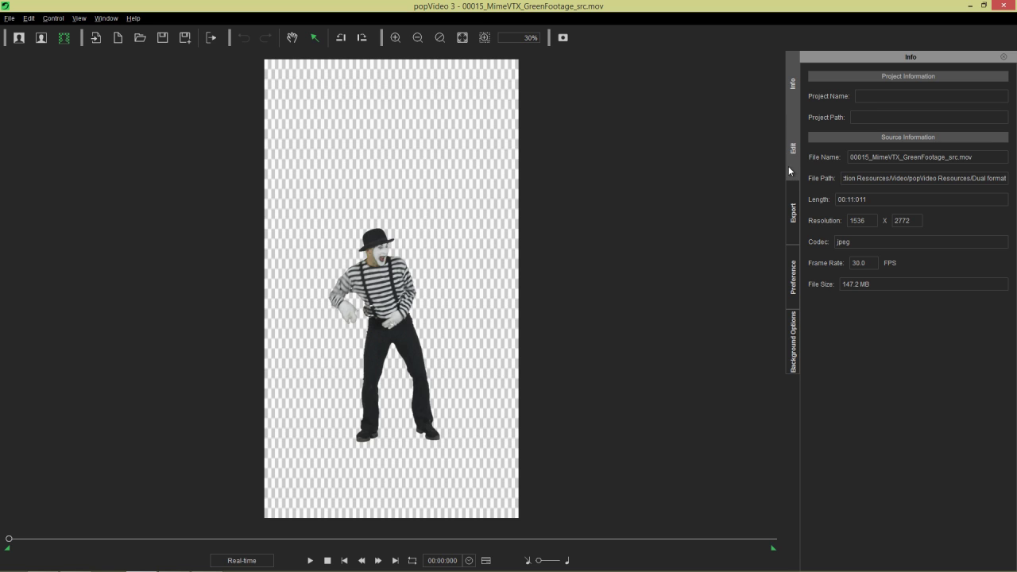
# Show the keyed mime's Export settings: popVideo format, 1132 x 2048, 30 fps
pyautogui.click(792, 213)
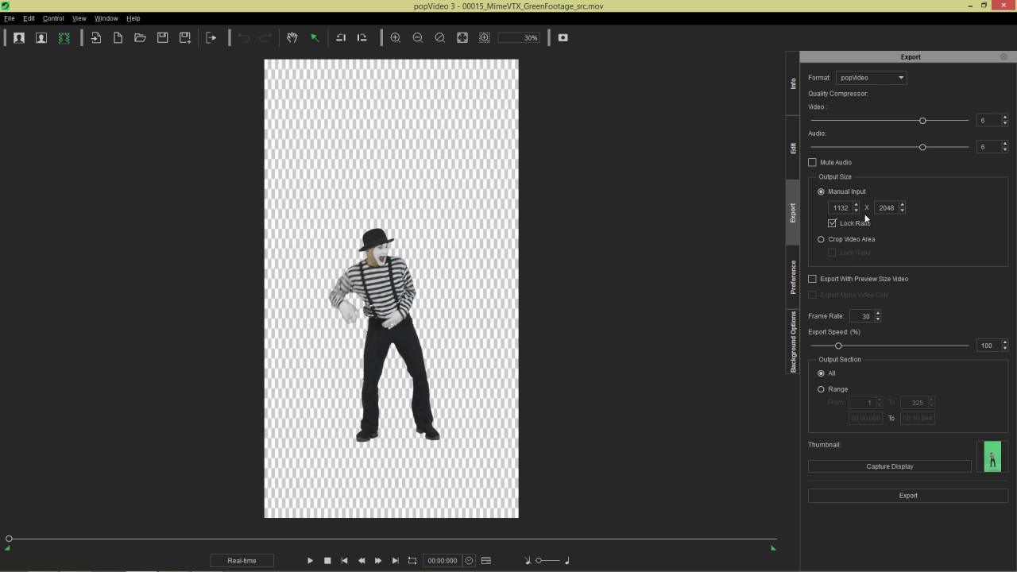
# Switch to Crop Video Area and fit a locked-proportion crop frame over the mime (1180 x 1756)
pyautogui.click(824, 240)
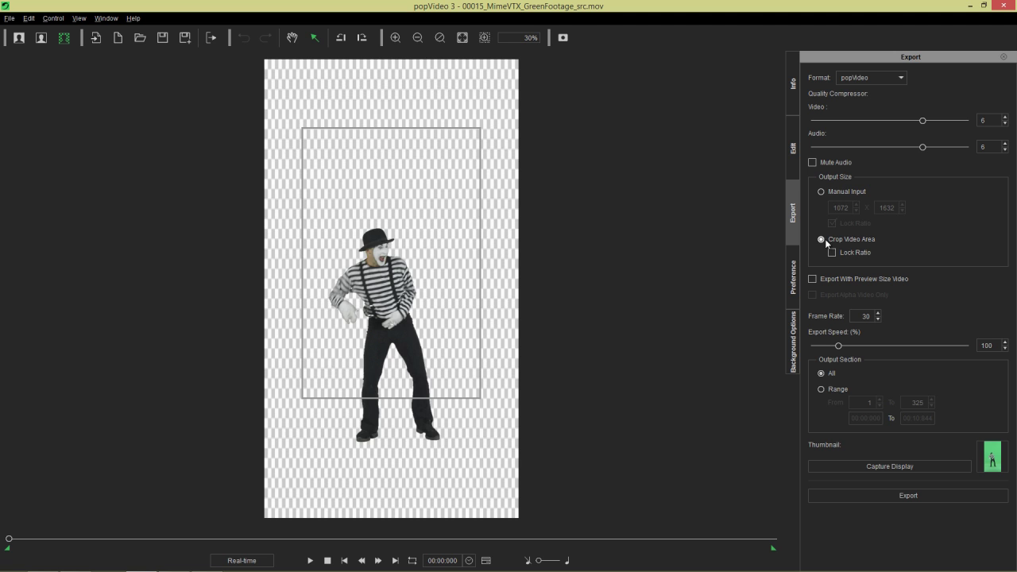
pyautogui.moveTo(418, 221); pyautogui.dragTo(400, 436)
pyautogui.moveTo(474, 215); pyautogui.dragTo(488, 232)
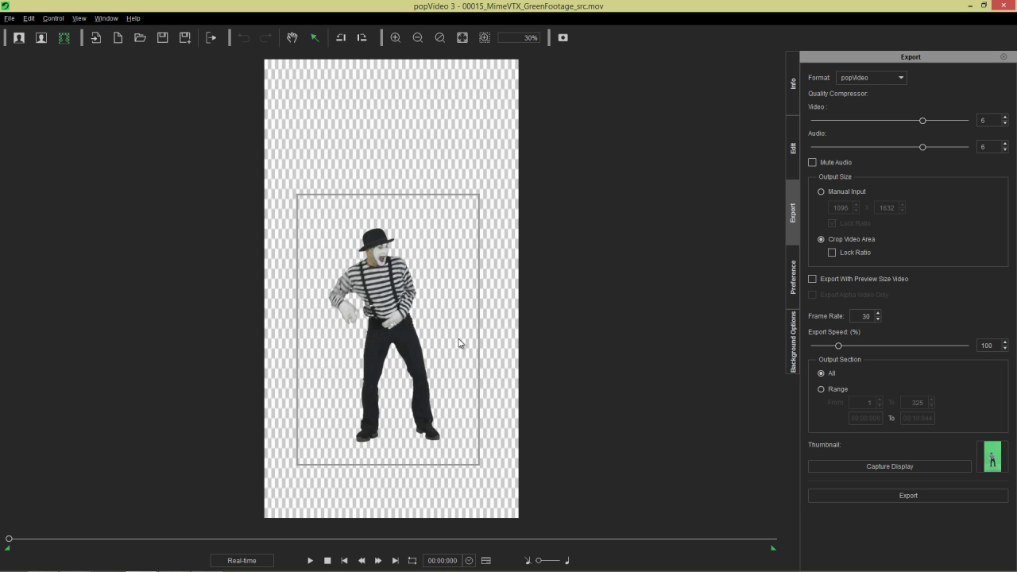
pyautogui.click(841, 253)
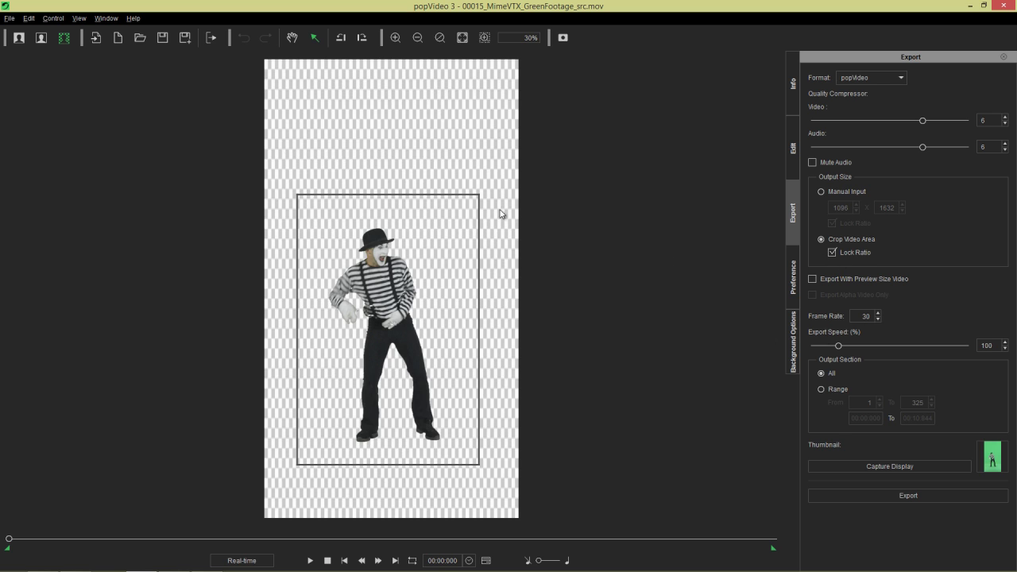
pyautogui.moveTo(479, 193); pyautogui.dragTo(559, 156)
pyautogui.moveTo(430, 295); pyautogui.dragTo(413, 321)
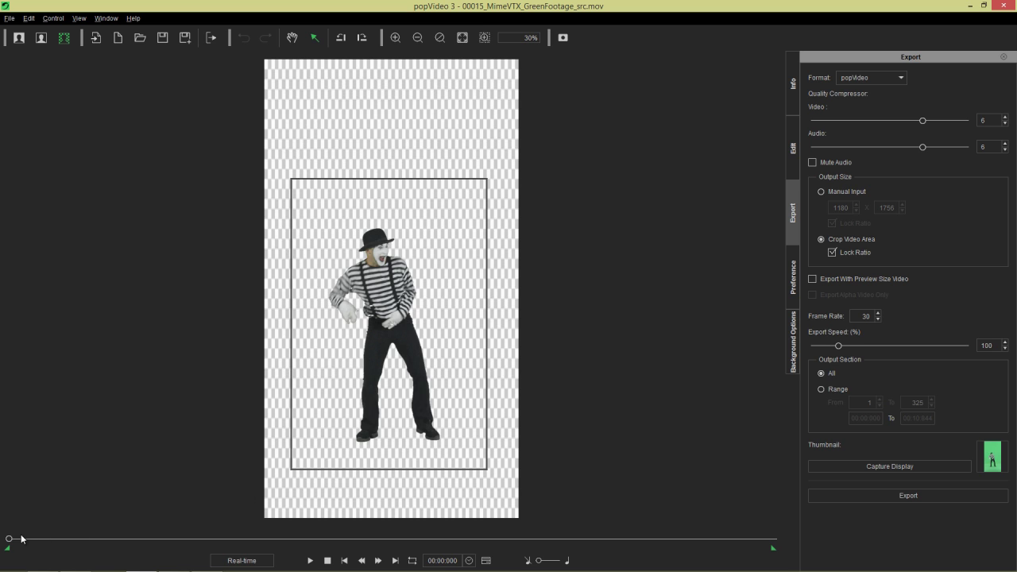
# Scrub the mime clip forward to about 00:02:269 for a new dance pose
pyautogui.click(67, 544)
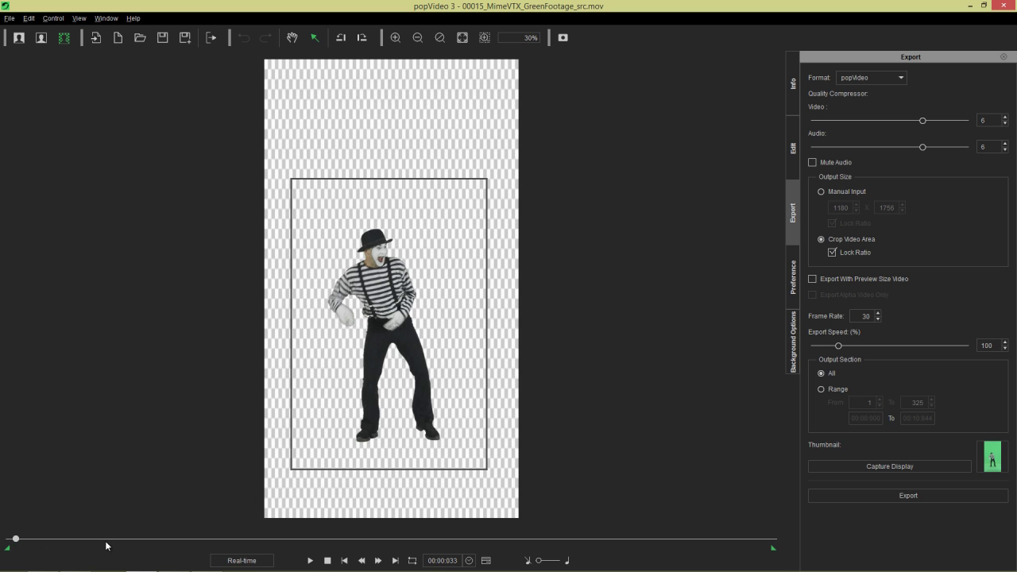
pyautogui.click(115, 545)
pyautogui.click(159, 544)
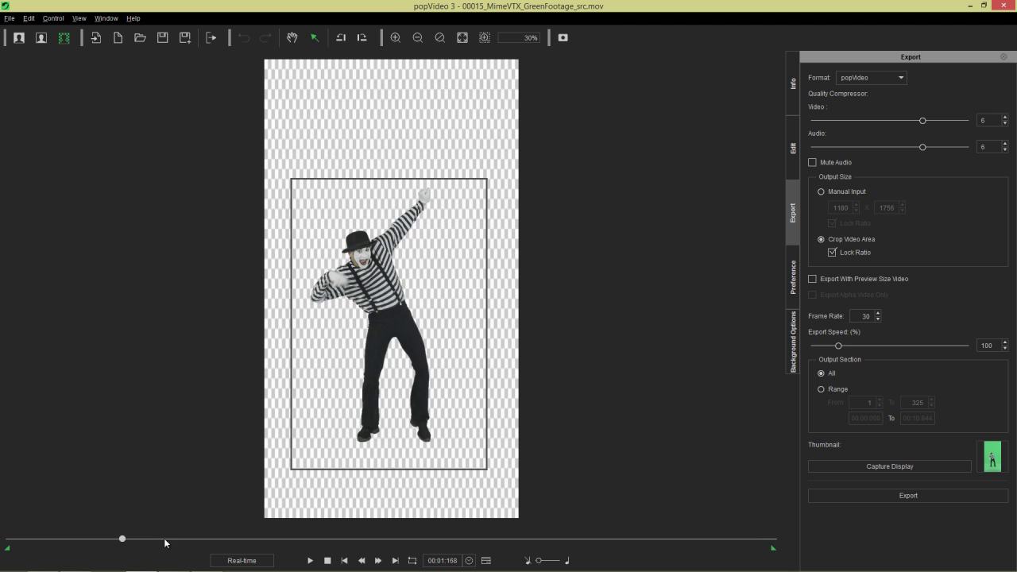
pyautogui.click(169, 543)
pyautogui.click(174, 543)
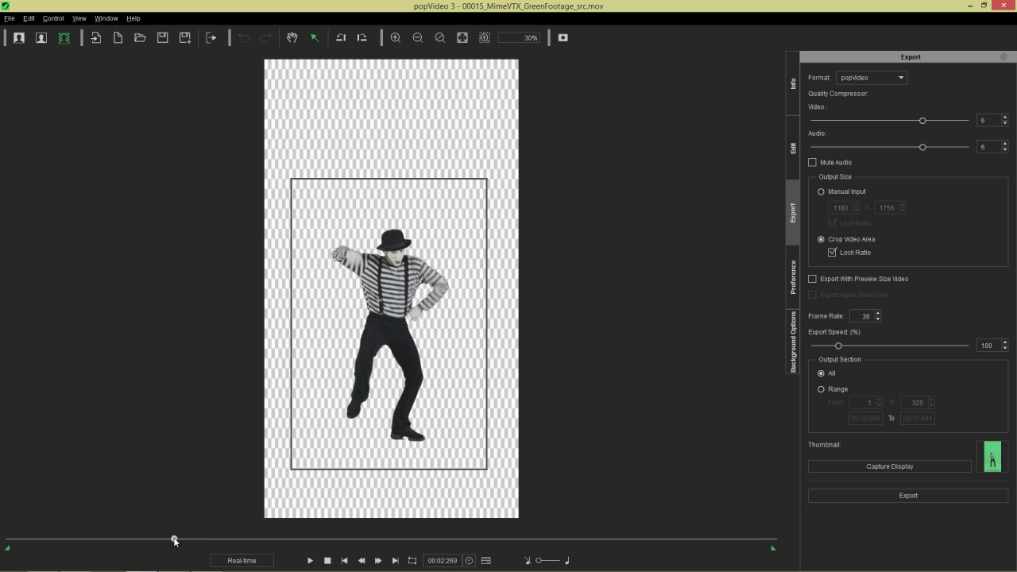
# Capture the mime frame at about two seconds as the thumbnail and set Output Section to Range
pyautogui.click(326, 560)
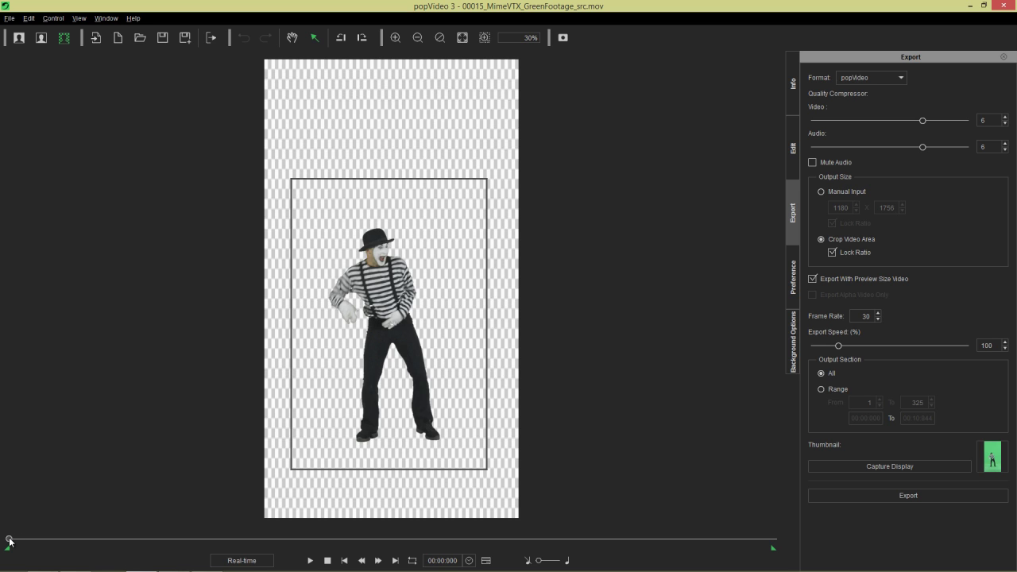
pyautogui.click(164, 539)
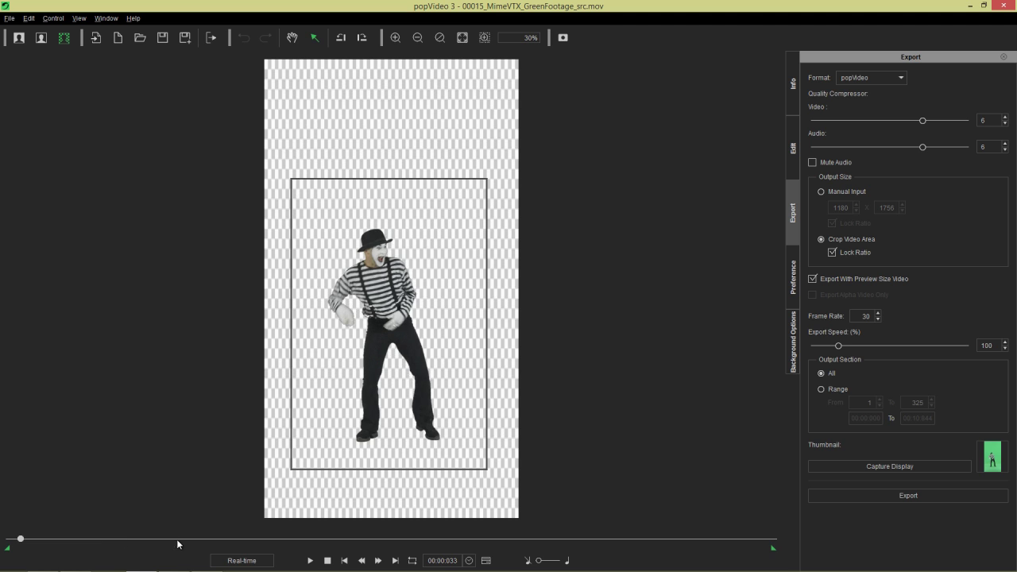
pyautogui.click(218, 541)
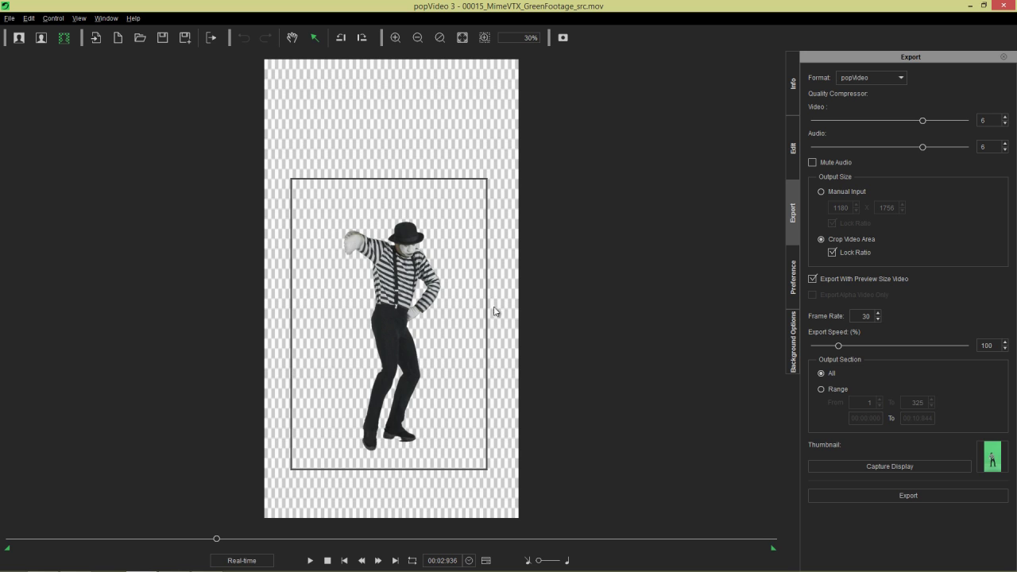
pyautogui.click(903, 468)
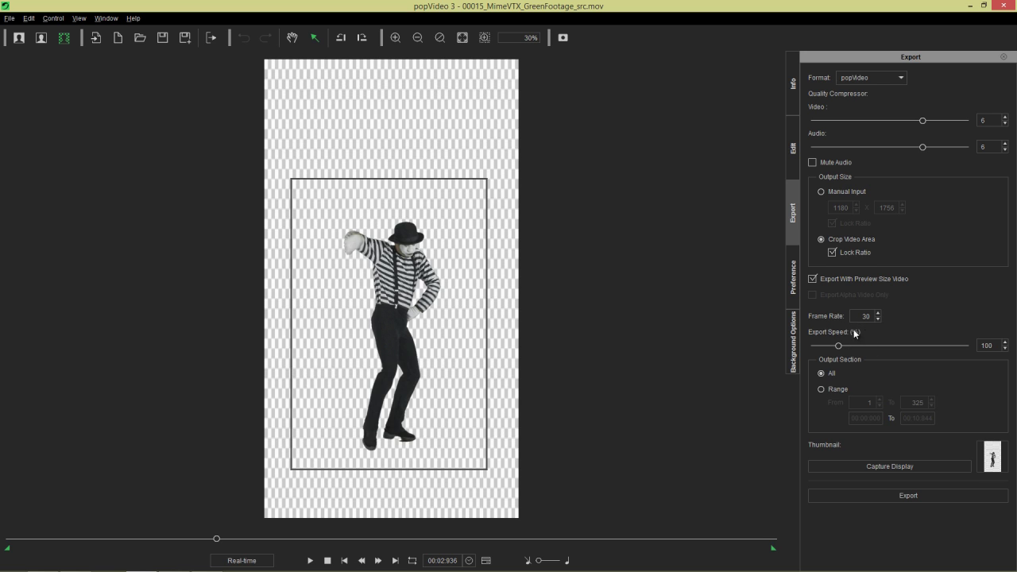
pyautogui.click(838, 390)
# Drag the exported test.popVideo from the desktop into iClone's empty scene to get the placement menu
pyautogui.hotkey('alt', 'Tab')
pyautogui.hotkey('alt', 'Tab')
pyautogui.hotkey('alt', 'Tab')
pyautogui.hotkey('alt', 'Tab')
pyautogui.hotkey('alt', 'Tab')
pyautogui.hotkey('alt', 'Tab')
pyautogui.hotkey('alt', 'Tab')
pyautogui.hotkey('alt', 'Tab')
pyautogui.hotkey('alt', 'Tab')
pyautogui.hotkey('alt', 'Tab')
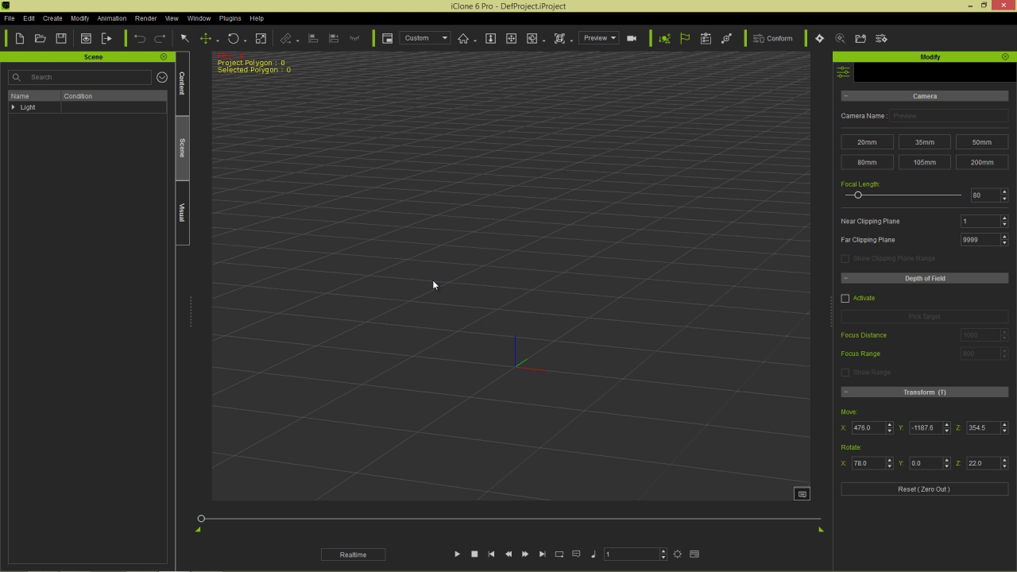
pyautogui.hotkey('alt', 'Tab')
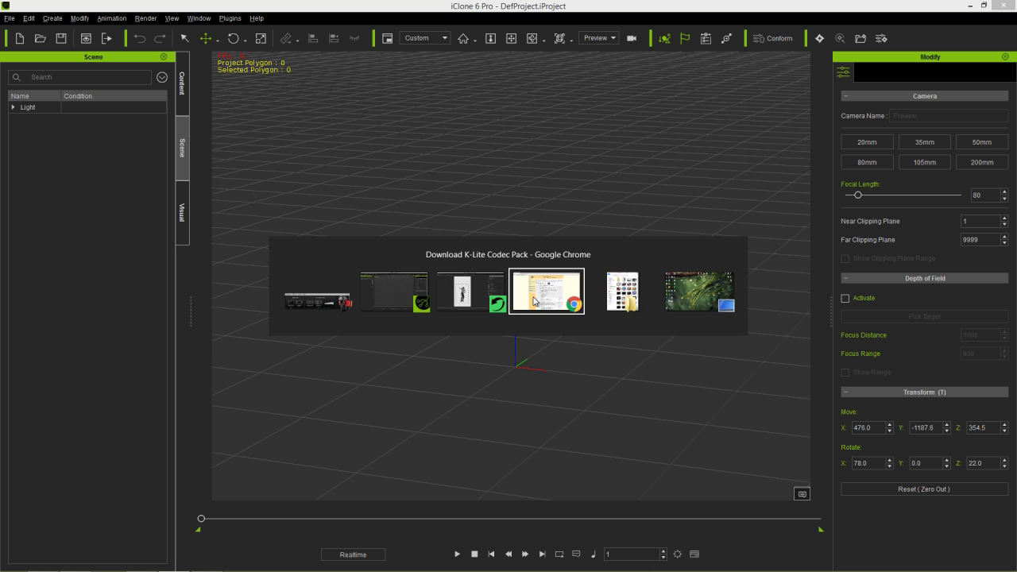
pyautogui.hotkey('alt', 'Tab')
pyautogui.hotkey('alt', 'Tab')
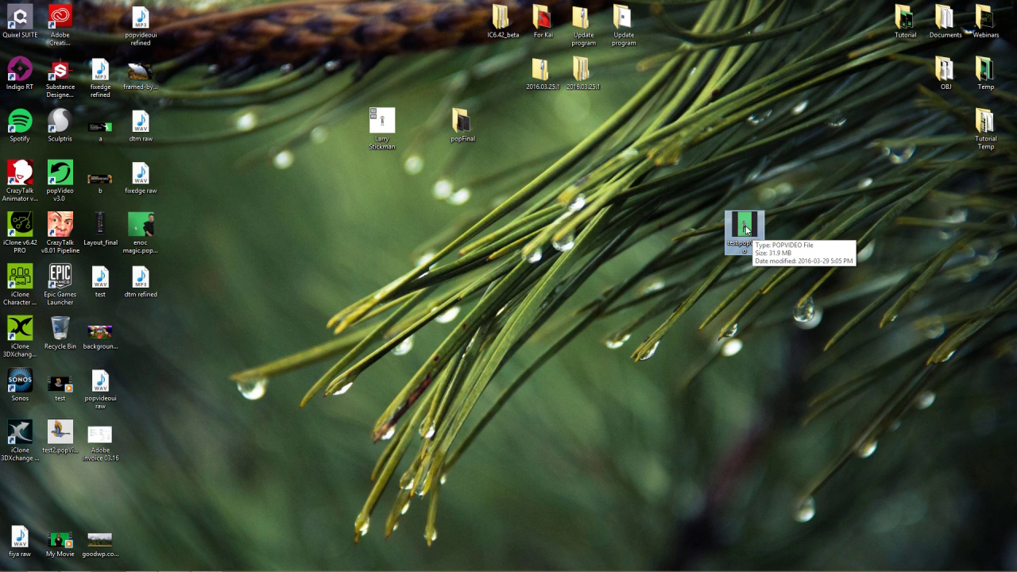
pyautogui.moveTo(745, 230); pyautogui.dragTo(451, 347)
pyautogui.hotkey('alt', 'Tab')
pyautogui.hotkey('alt', 'Tab')
pyautogui.hotkey('alt', 'Tab')
pyautogui.hotkey('alt', 'shift', 'Tab')
pyautogui.hotkey('alt', 'shift', 'Tab')
pyautogui.hotkey('alt', 'Tab')
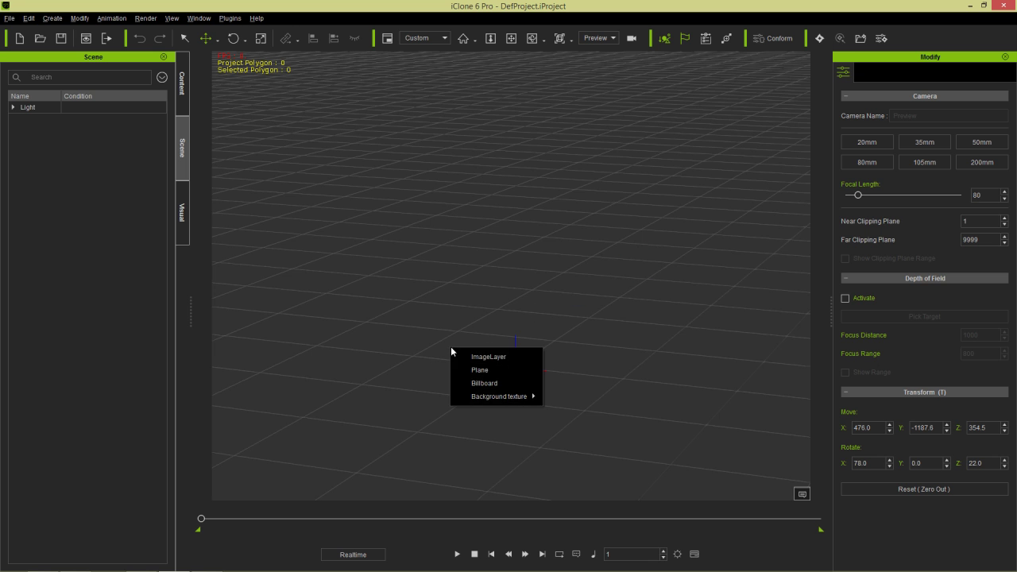
# Add test.popVideo as a Billboard prop and zoom and orbit to face the mime
pyautogui.click(506, 385)
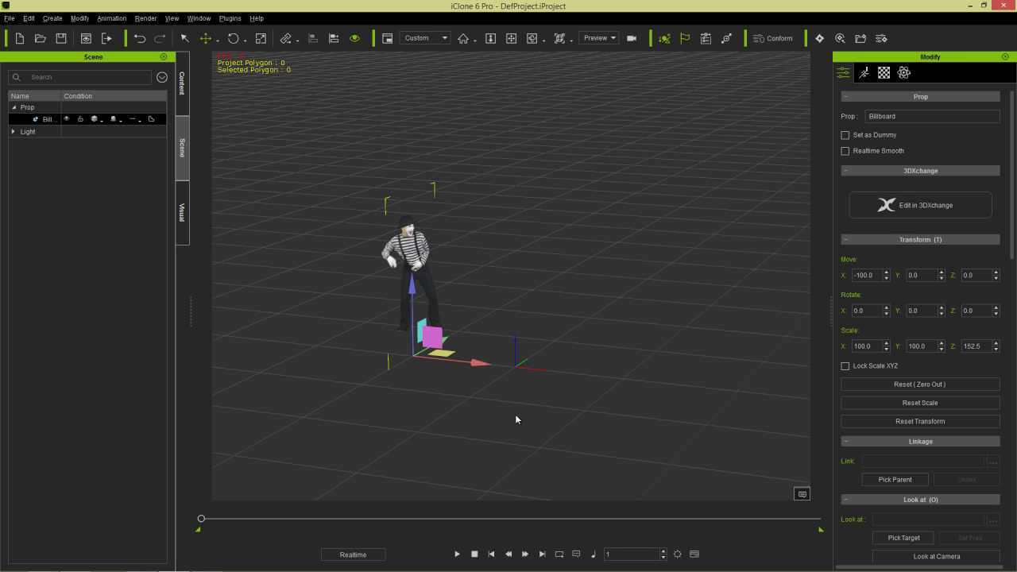
pyautogui.scroll(10, 500, 252)
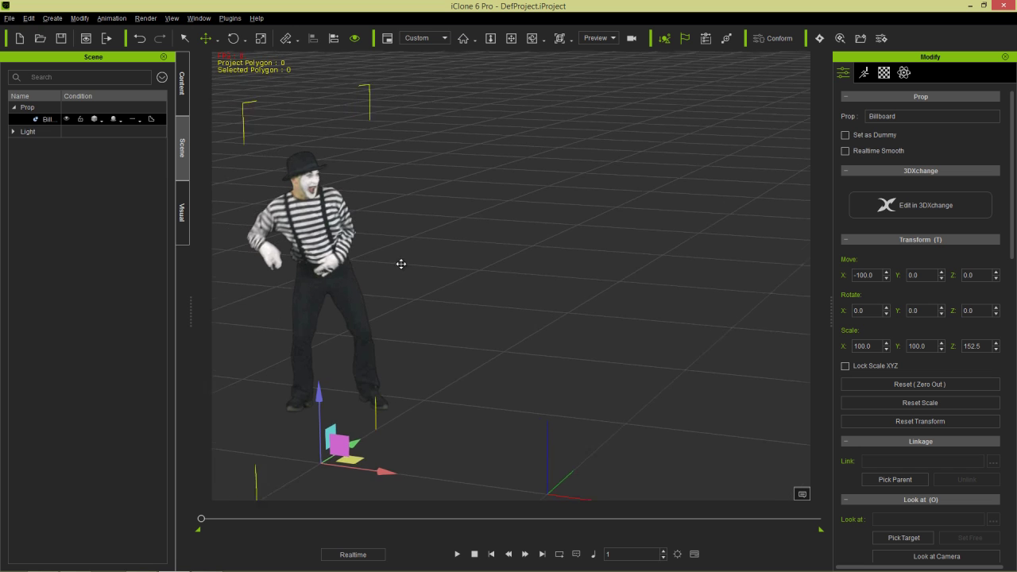
pyautogui.moveTo(401, 263); pyautogui.dragTo(493, 314, button='right')
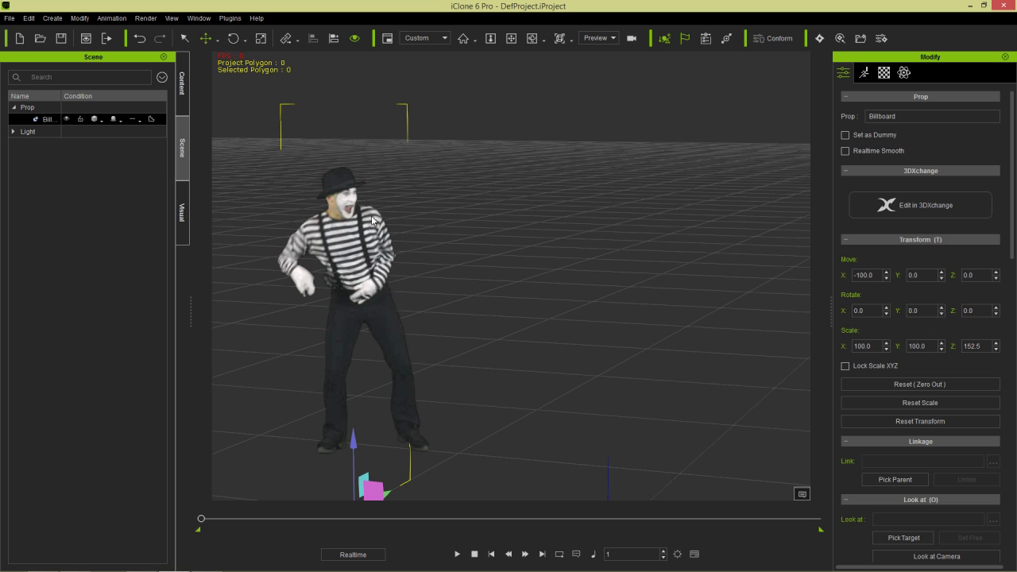
# Set the billboard's popVideo resolution to Original in its Material settings
pyautogui.click(886, 73)
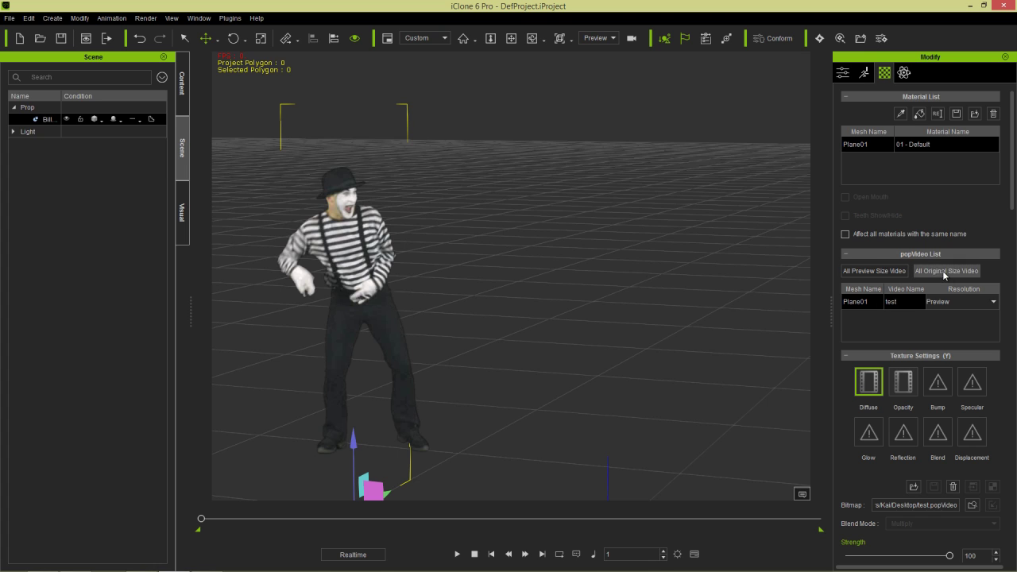
pyautogui.click(953, 303)
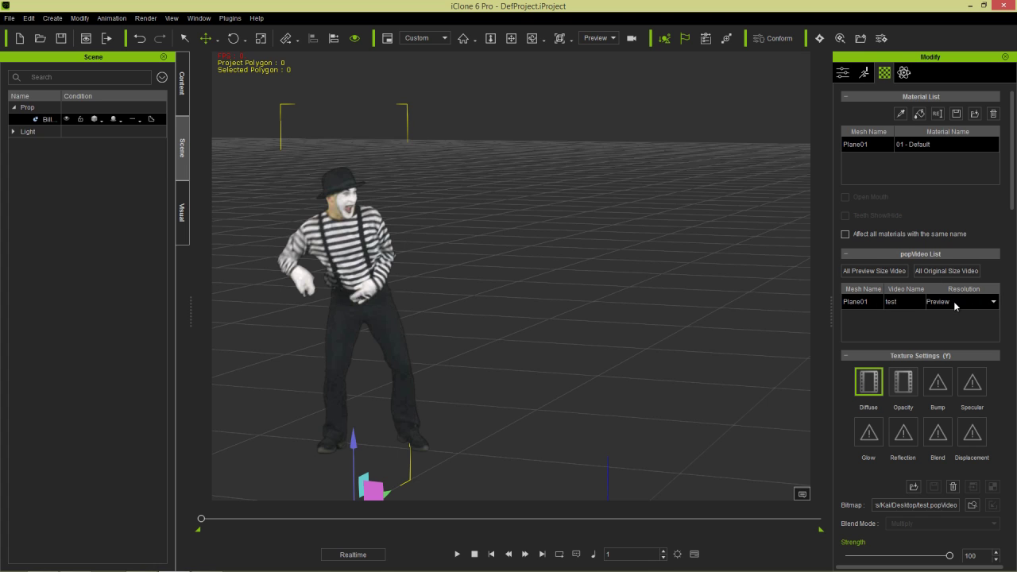
pyautogui.click(955, 304)
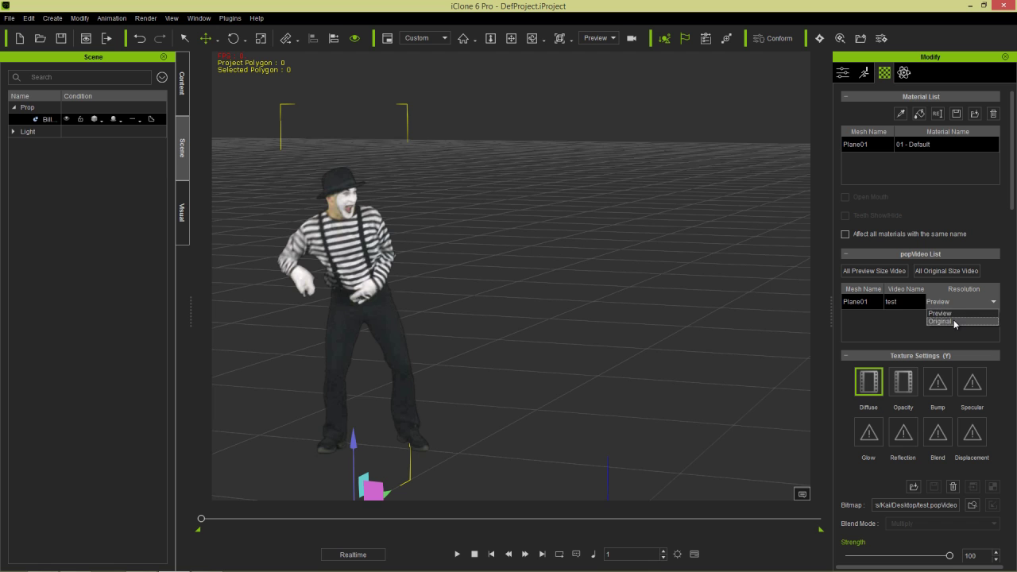
pyautogui.click(954, 319)
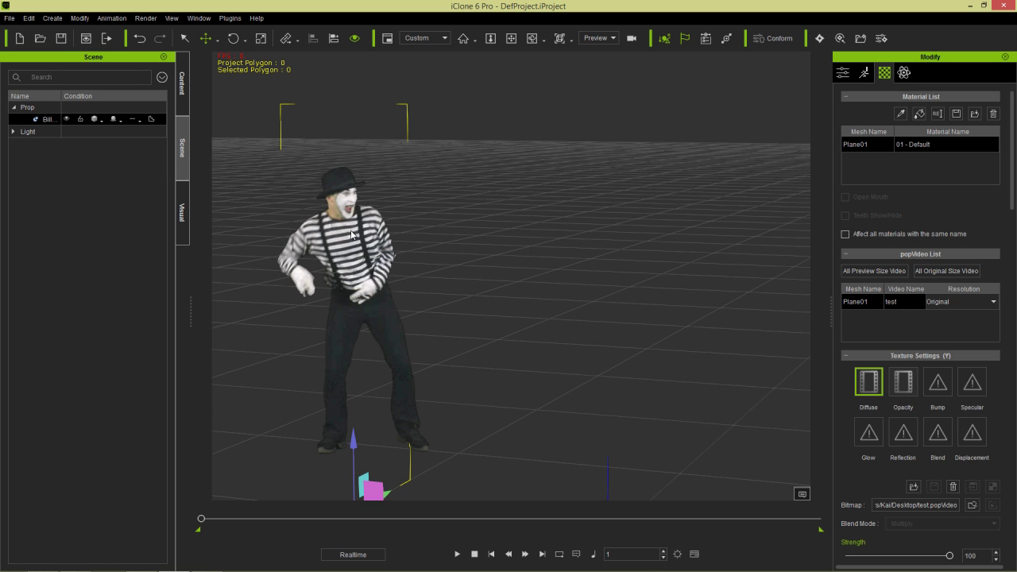
# Play and stop the scene to check the billboard mime dancing
pyautogui.click(459, 554)
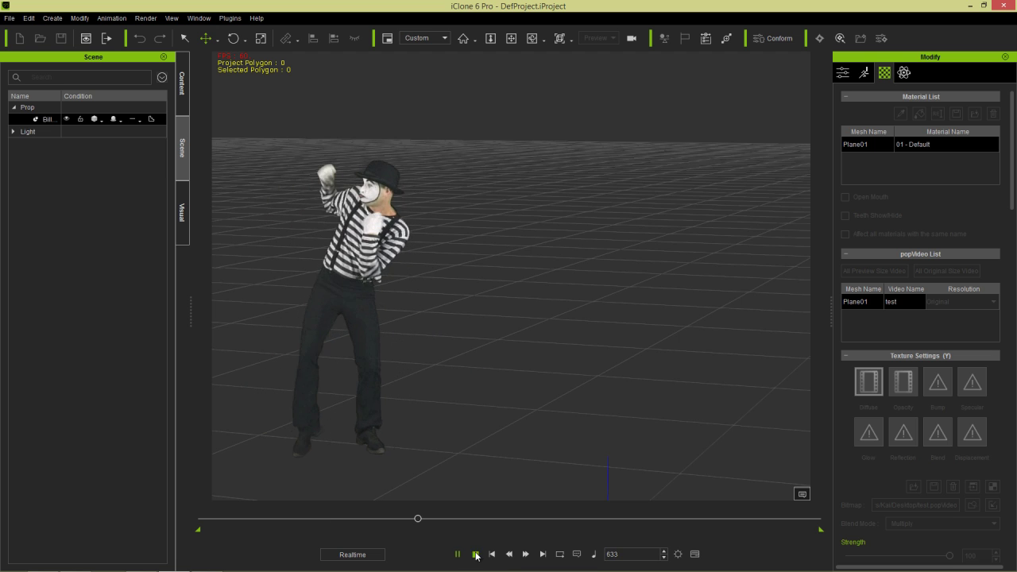
pyautogui.click(475, 555)
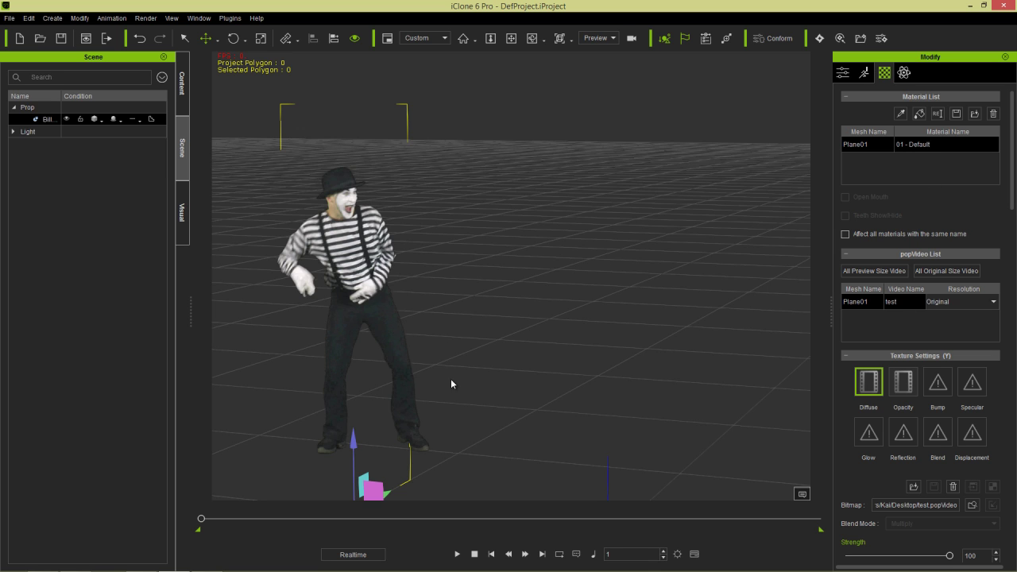
pyautogui.moveTo(446, 394)
pyautogui.mouseDown(button='middle')
pyautogui.moveTo(438, 357)
pyautogui.moveTo(434, 379)
pyautogui.mouseUp(button='middle')
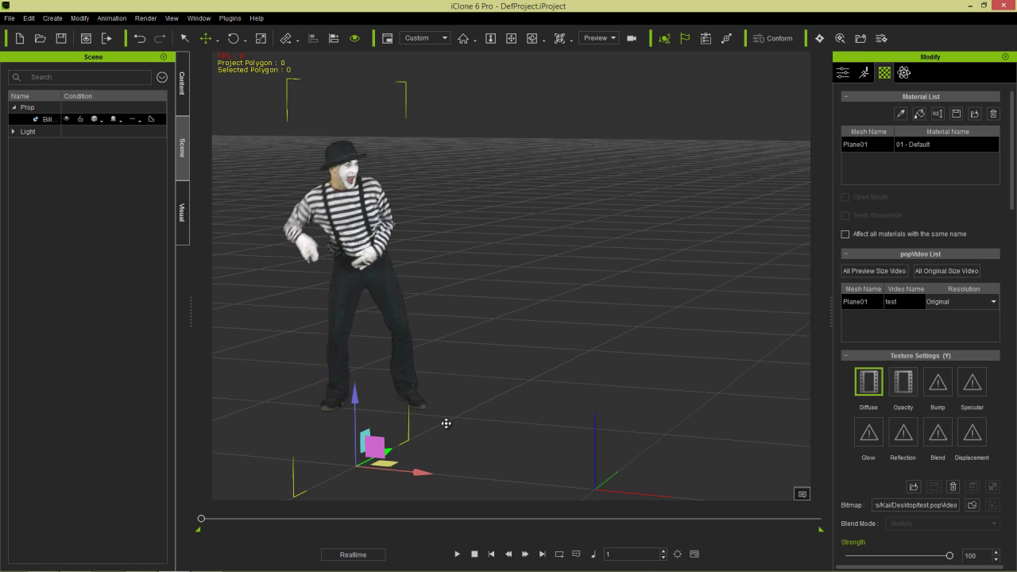
# Duplicate the mime billboard twice, placing each copy beside the previous one in a row
pyautogui.hotkey('ctrl', 'v')
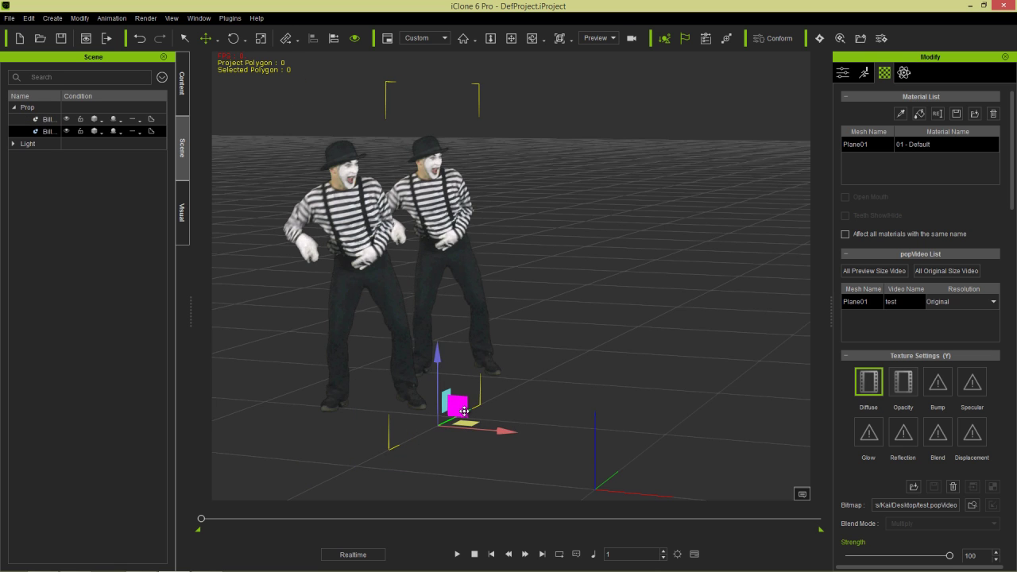
pyautogui.moveTo(464, 411); pyautogui.dragTo(468, 411)
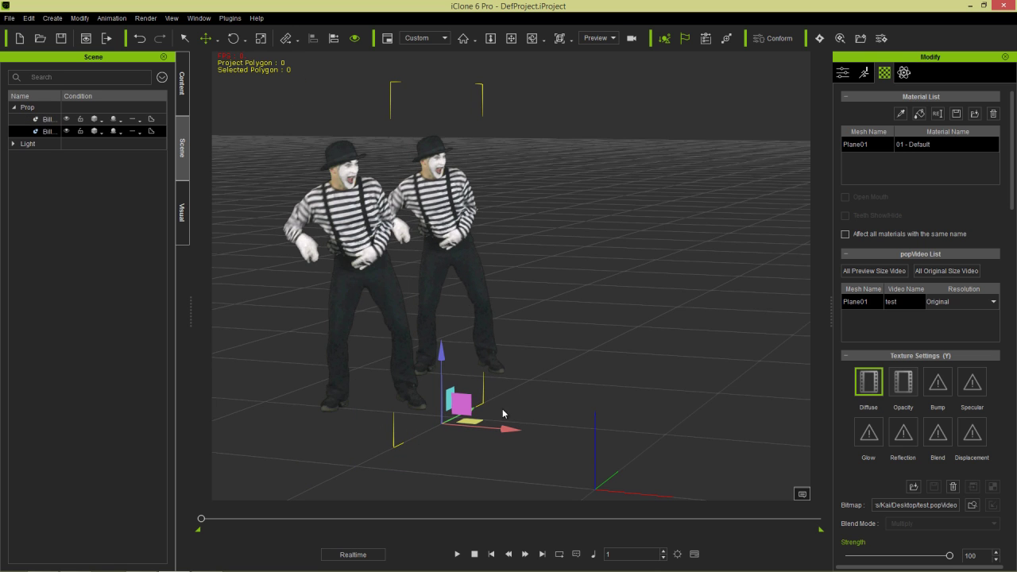
pyautogui.moveTo(610, 371); pyautogui.dragTo(597, 369, button='right')
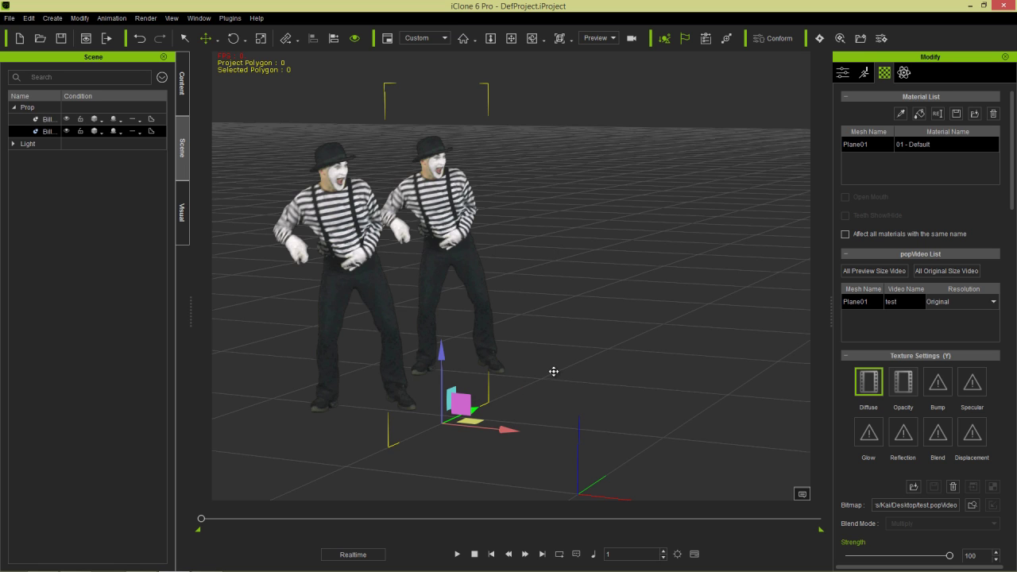
pyautogui.hotkey('ctrl', 'd')
pyautogui.moveTo(465, 405); pyautogui.dragTo(558, 367)
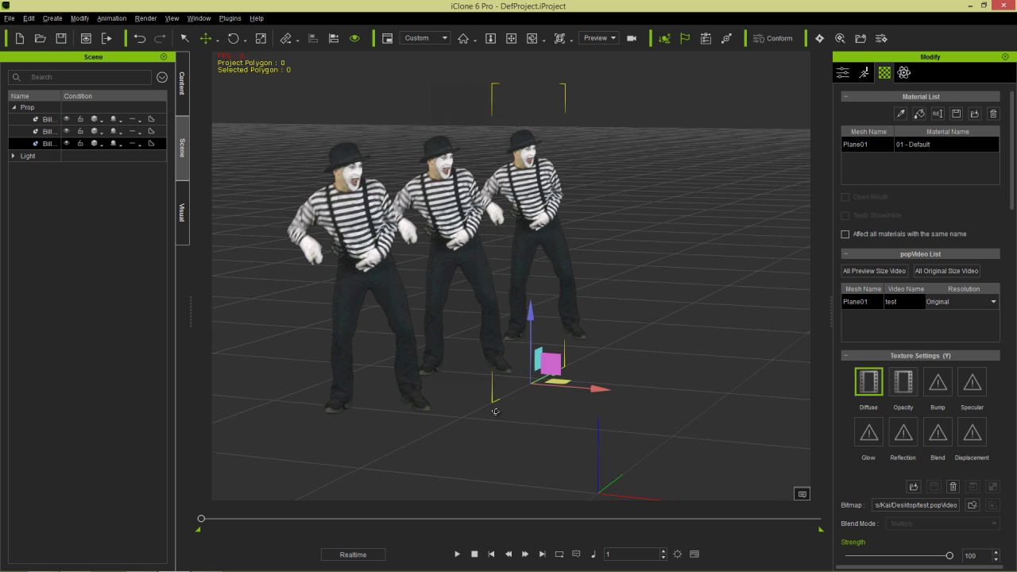
pyautogui.moveTo(488, 405); pyautogui.dragTo(488, 413, button='middle')
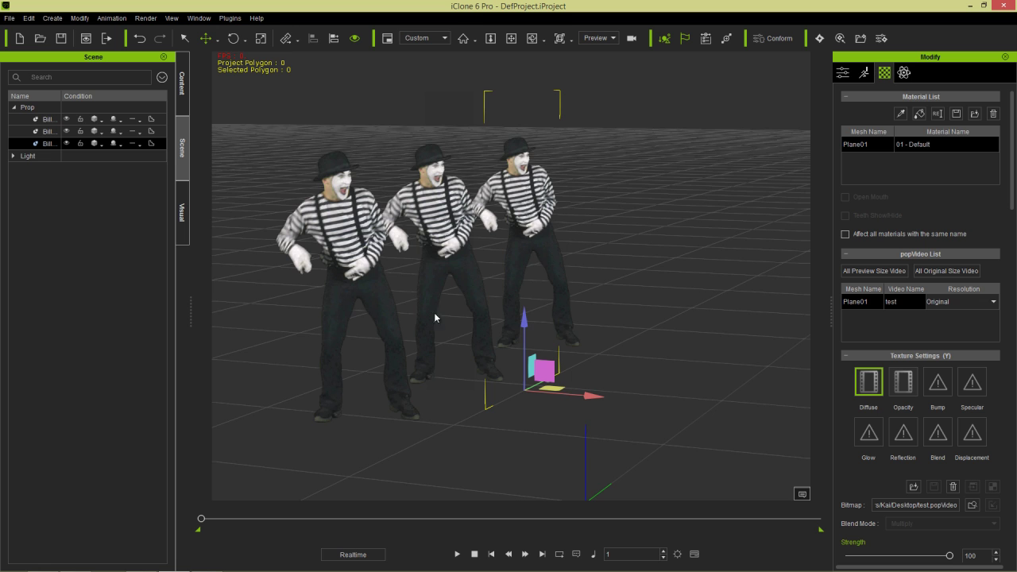
pyautogui.click(457, 554)
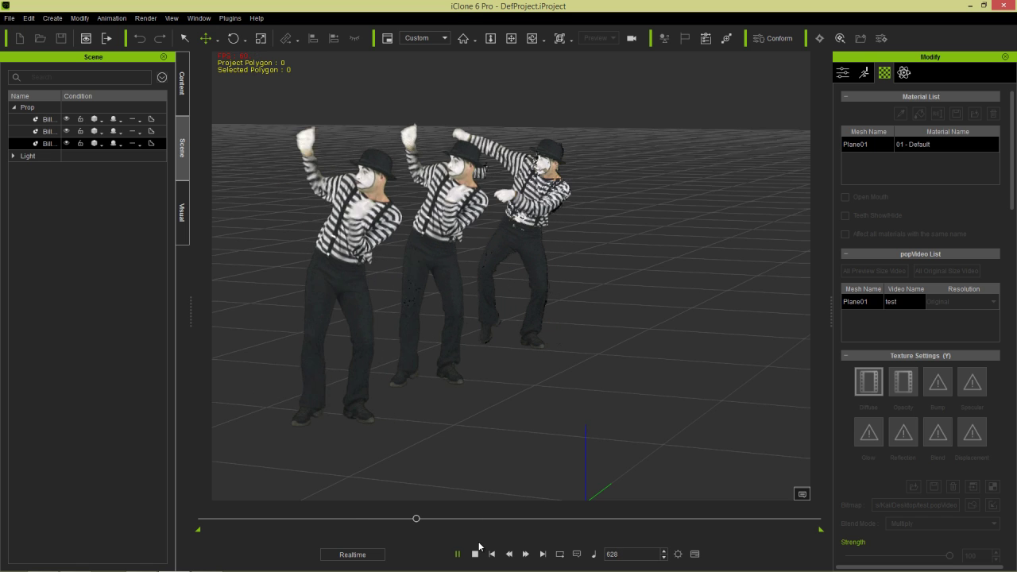
pyautogui.press('space')
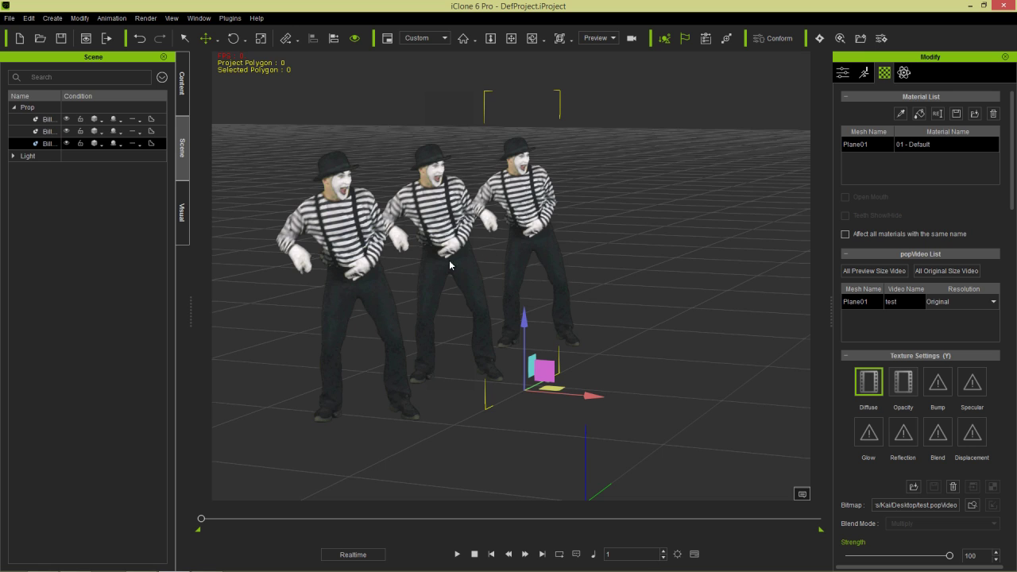
# Select the third mime billboard and Shift-drag it right to make a fourth copy
pyautogui.click(344, 250)
pyautogui.moveTo(61, 96); pyautogui.dragTo(92, 96)
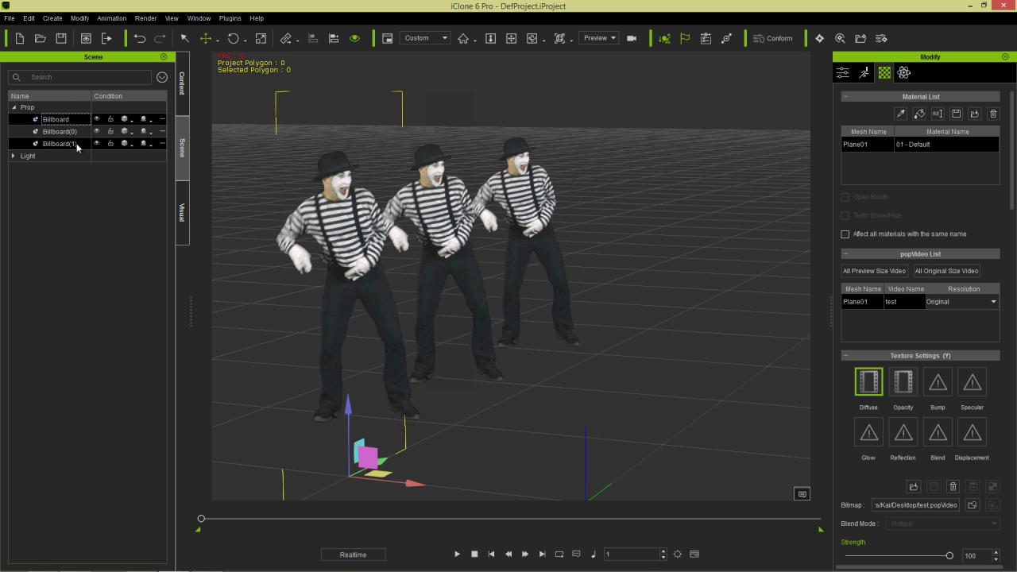
pyautogui.click(76, 144)
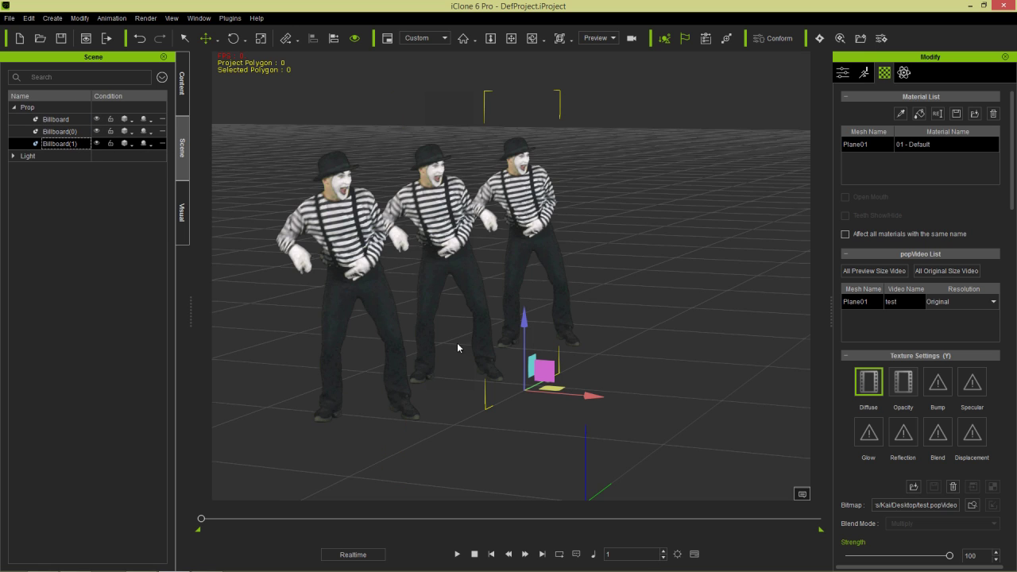
pyautogui.click(592, 398)
pyautogui.keyDown('ctrl'); pyautogui.moveTo(696, 412); pyautogui.dragTo(721, 416); pyautogui.keyUp('ctrl')
# Add a fifth mime copy behind the fourth and preview all five dancing
pyautogui.click(60, 145)
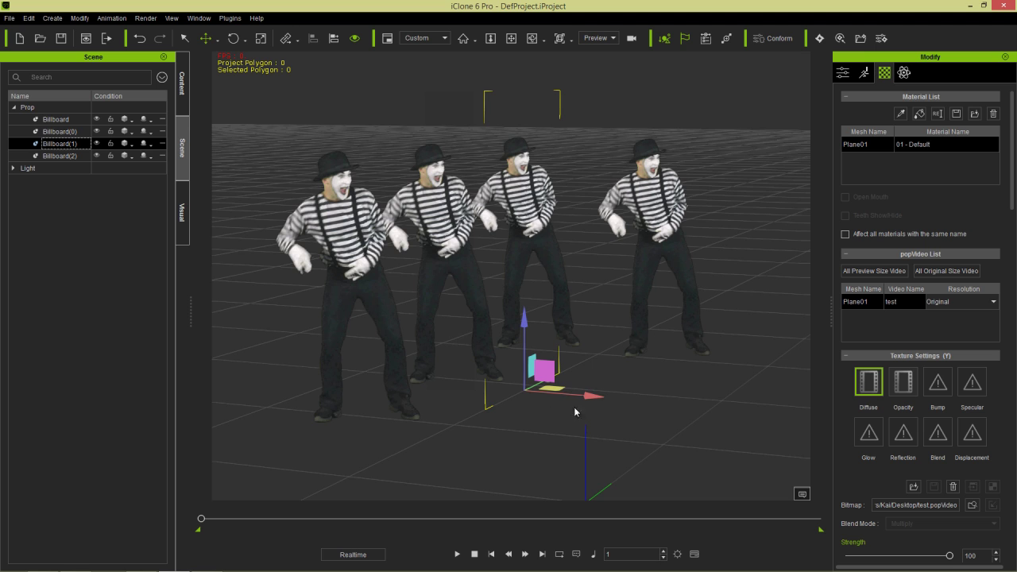
pyautogui.moveTo(592, 395); pyautogui.dragTo(648, 446)
pyautogui.moveTo(612, 393); pyautogui.dragTo(624, 347)
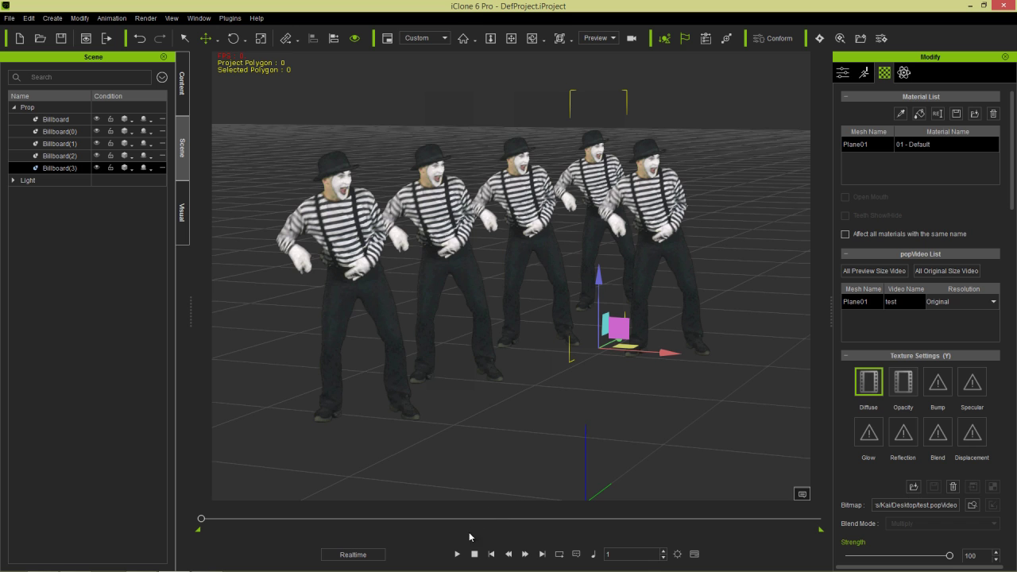
pyautogui.click(458, 555)
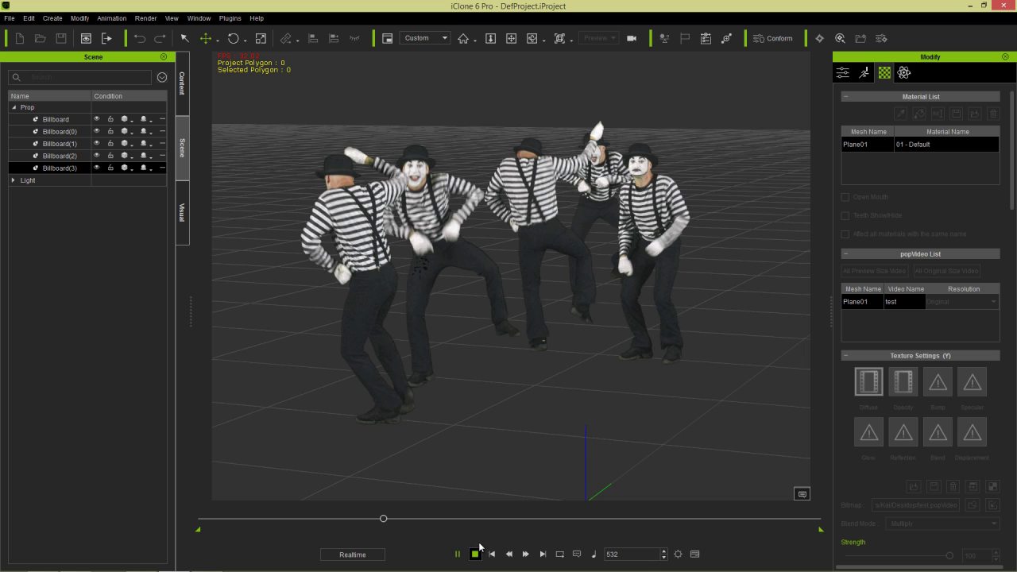
# Delete the four extra mime copies, Billboard(0) through Billboard(3)
pyautogui.click(60, 133)
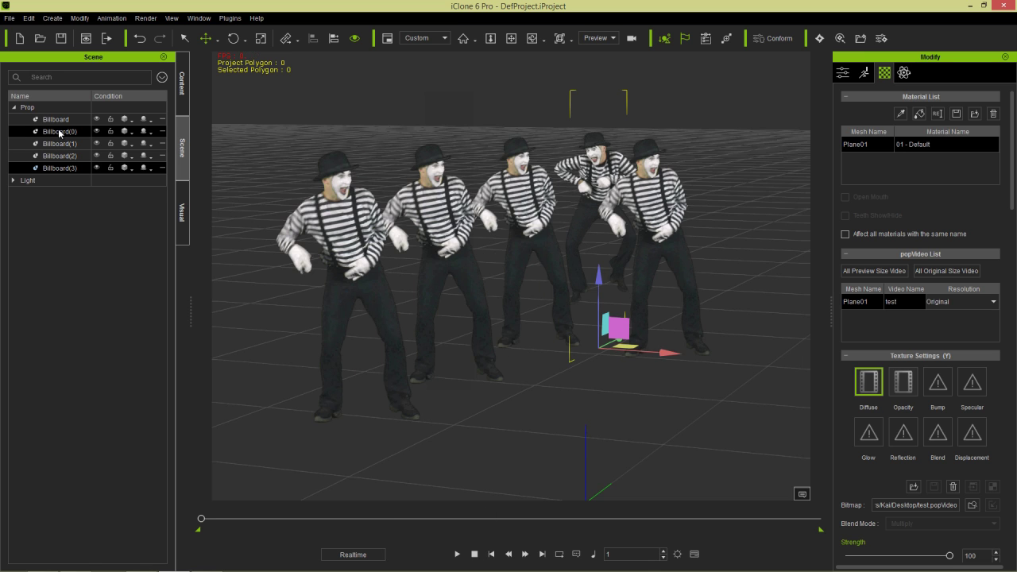
pyautogui.keyDown('shift'); pyautogui.click(63, 168); pyautogui.keyUp('shift')
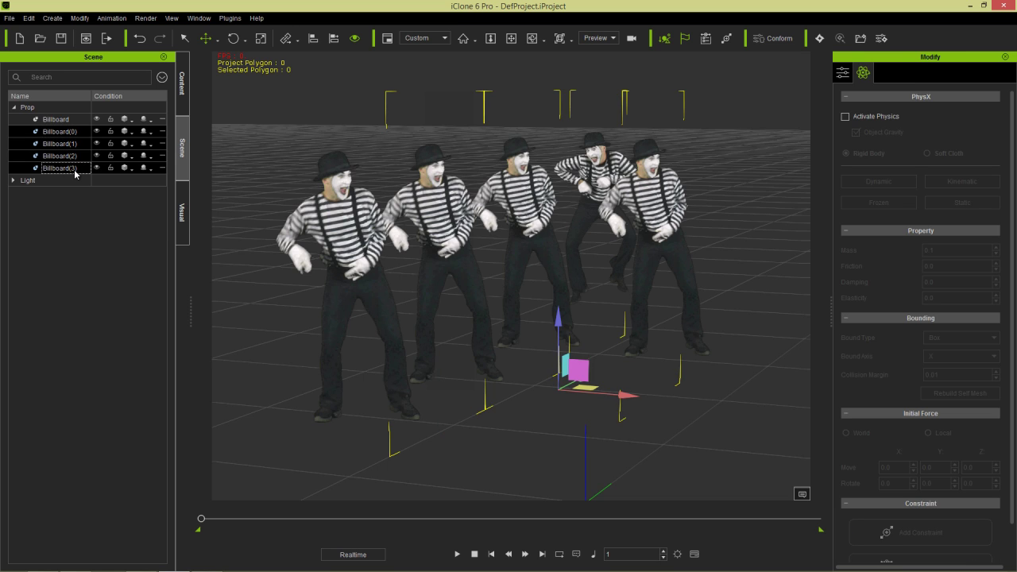
pyautogui.press('Delete')
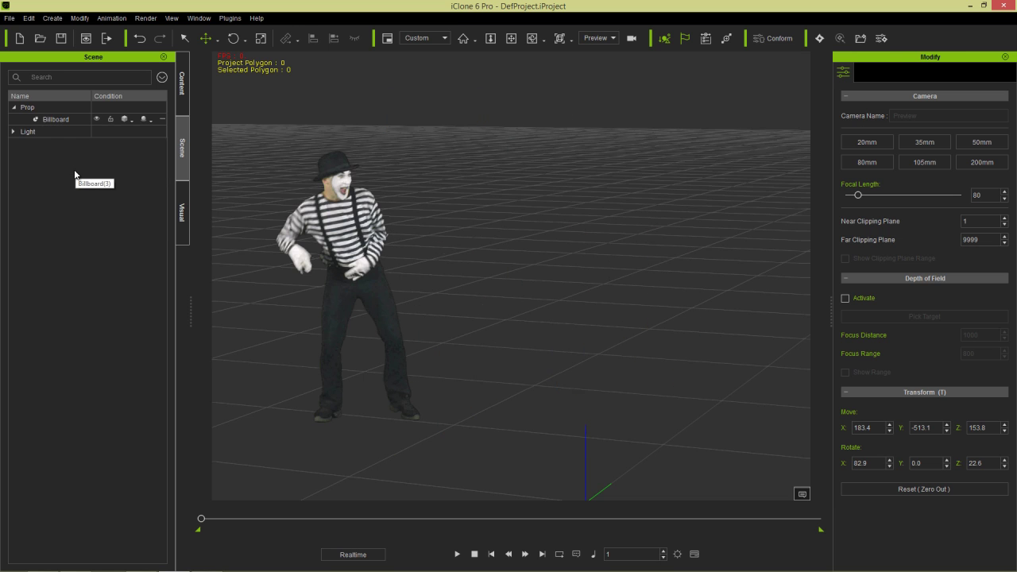
# Set the remaining billboard's video resolution to Preview and duplicate it right and back
pyautogui.click(344, 212)
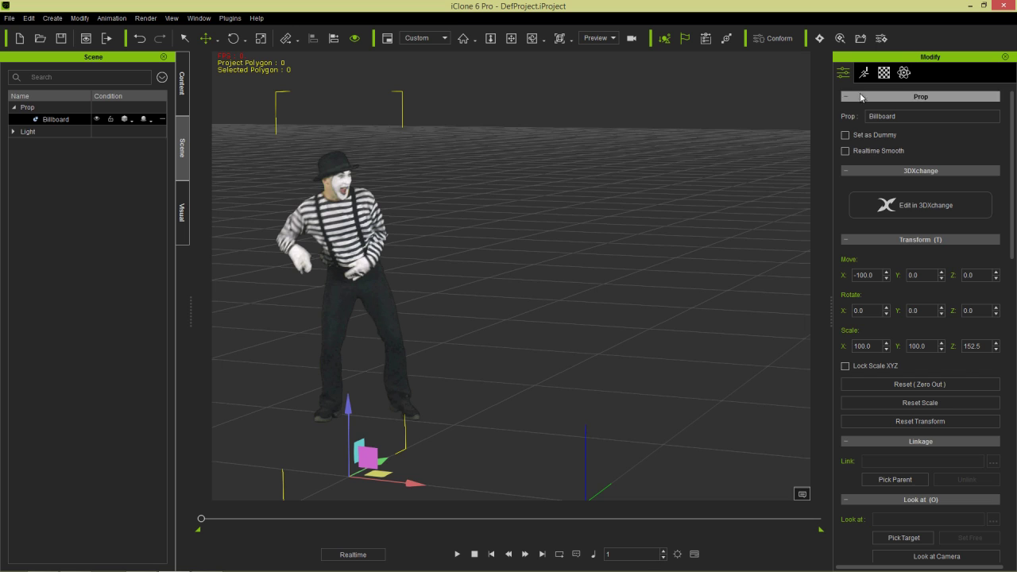
pyautogui.click(884, 72)
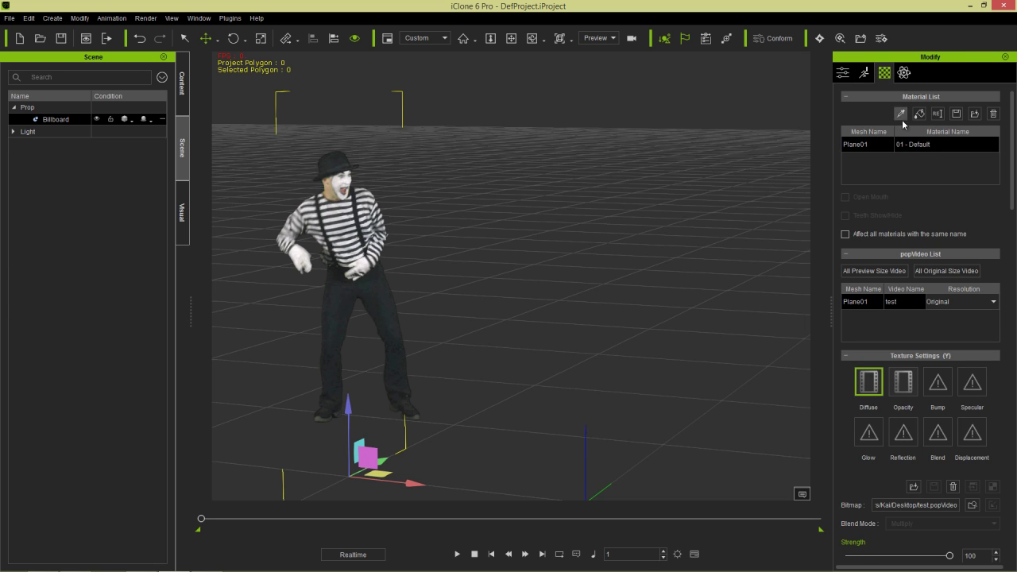
pyautogui.click(943, 302)
pyautogui.click(944, 317)
pyautogui.keyDown('ctrl'); pyautogui.moveTo(386, 459); pyautogui.dragTo(552, 364); pyautogui.keyUp('ctrl')
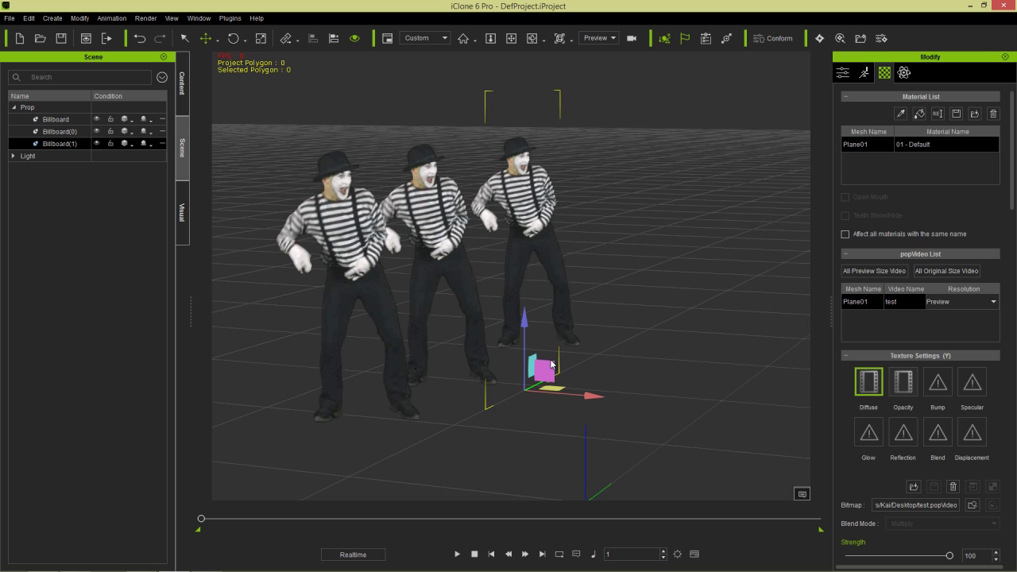
# Select all three mime billboards and duplicate them rightward, making six mimes
pyautogui.click(62, 120)
pyautogui.keyDown('shift'); pyautogui.click(71, 144); pyautogui.keyUp('shift')
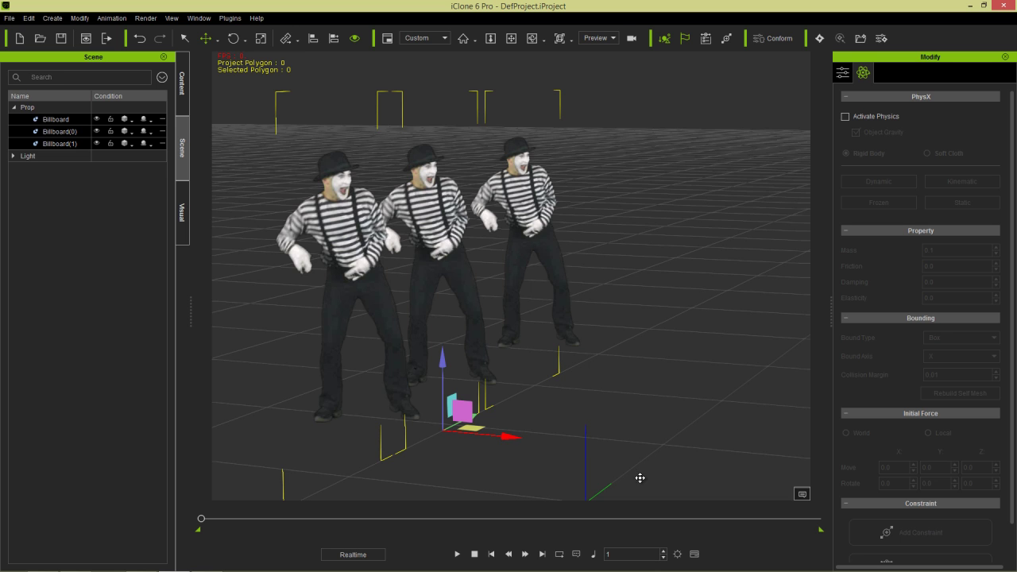
pyautogui.keyDown('shift'); pyautogui.moveTo(640, 477); pyautogui.dragTo(666, 483); pyautogui.keyUp('shift')
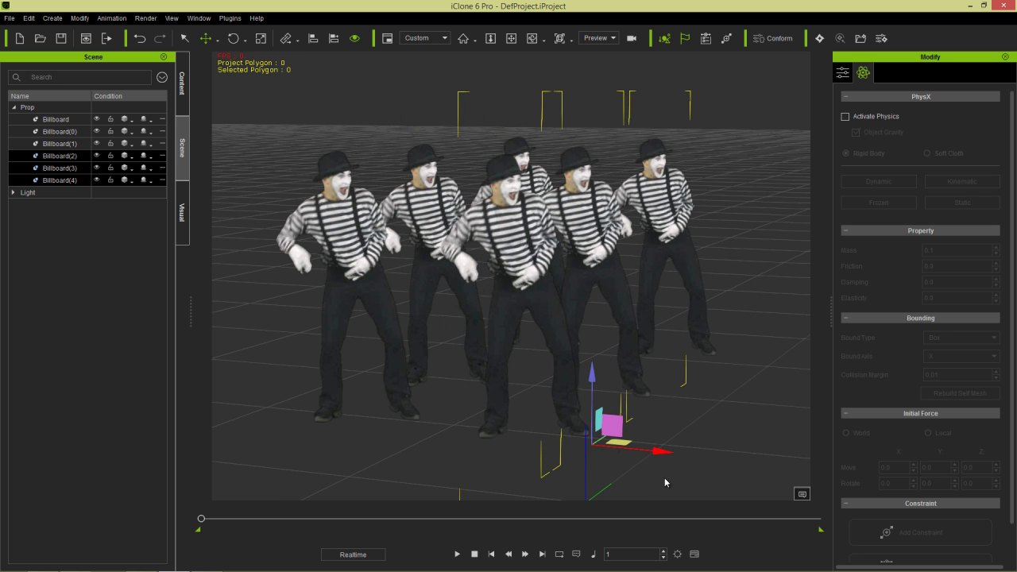
# Play the six mimes' animation, stop back at frame 1, and show the general prop settings
pyautogui.click(459, 552)
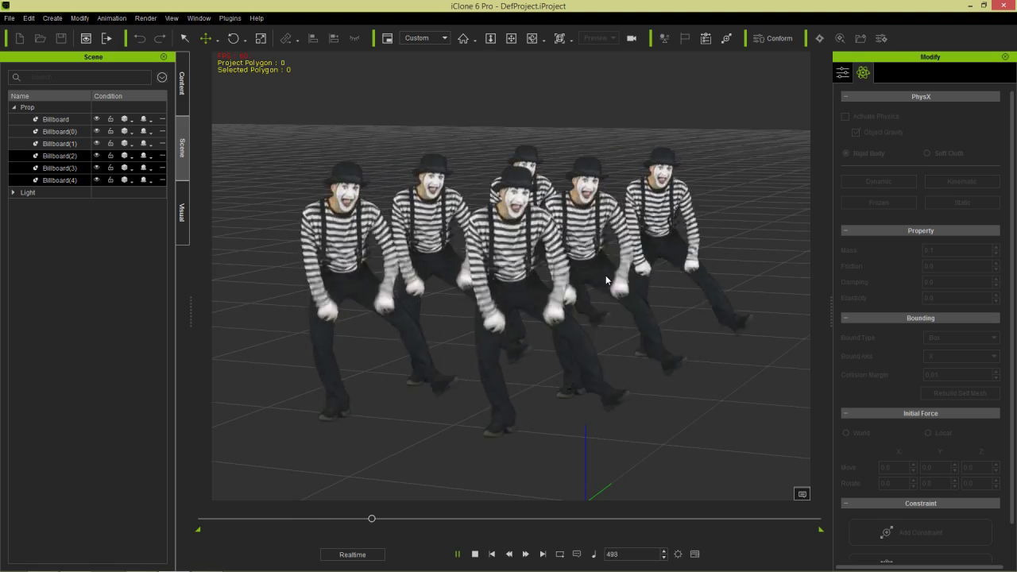
pyautogui.click(474, 554)
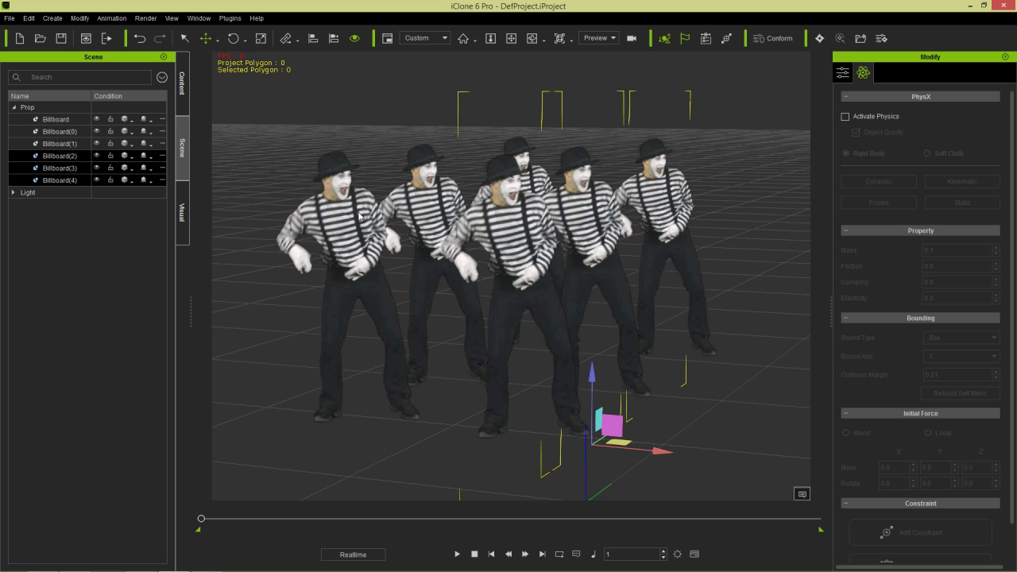
pyautogui.click(842, 73)
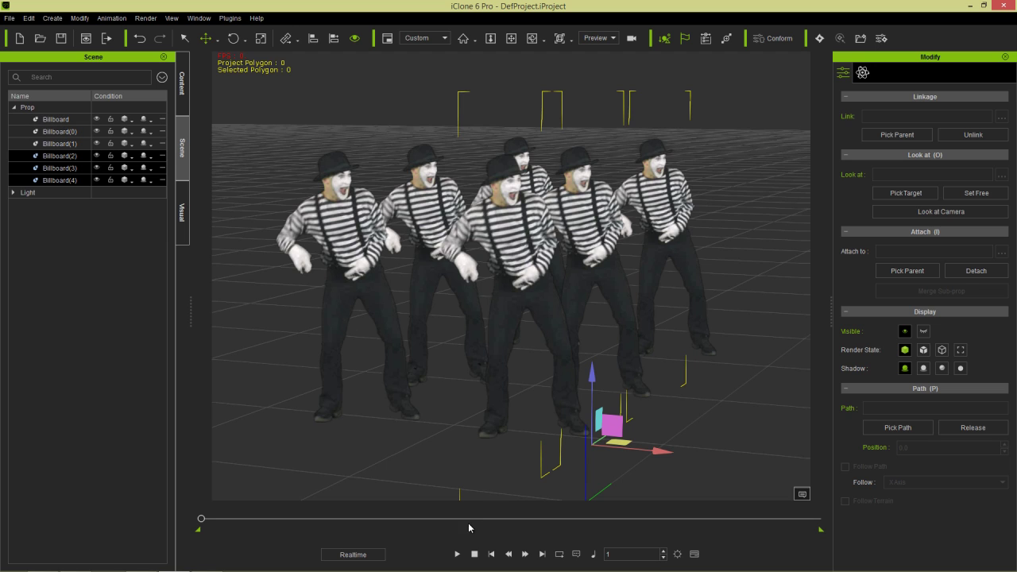
# Play the mime animation and keep the billboard's popVideo List Resolution at Preview
pyautogui.click(458, 556)
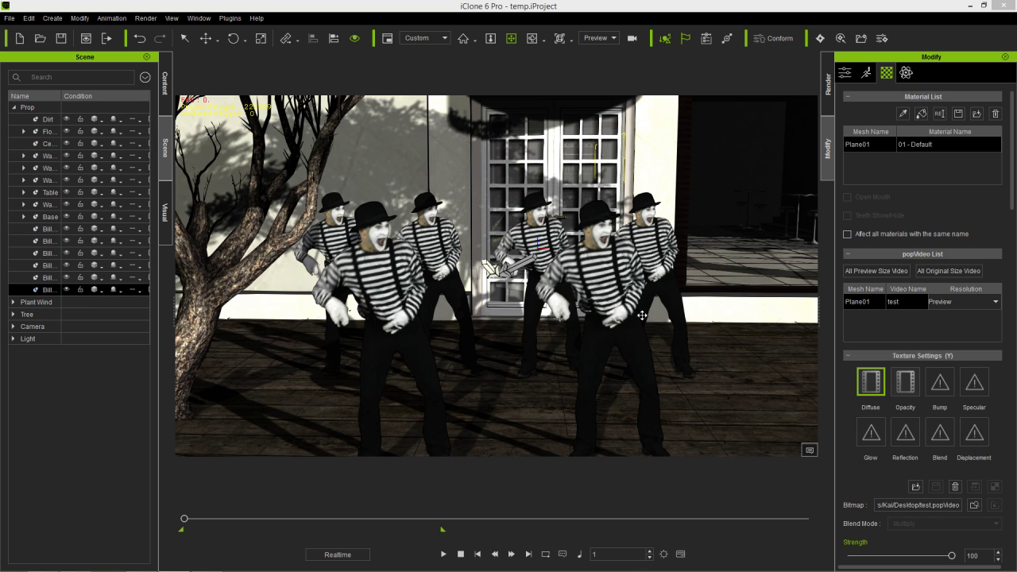
pyautogui.click(957, 301)
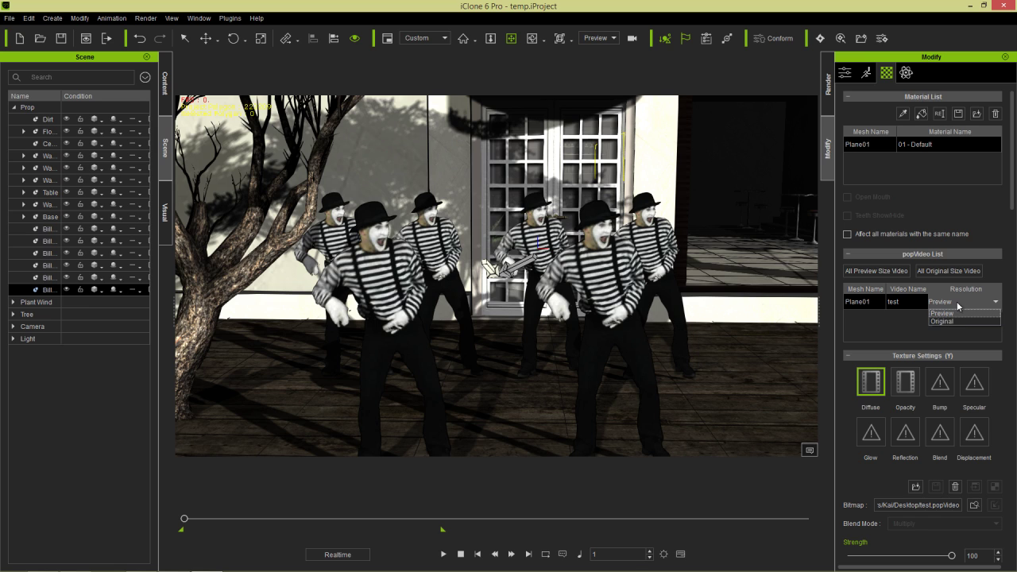
pyautogui.click(1001, 279)
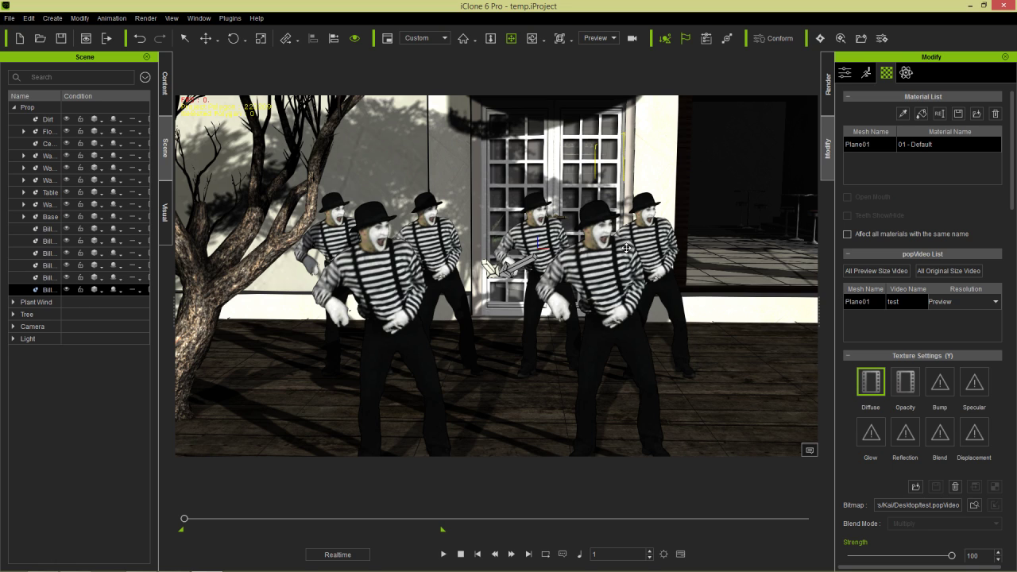
# In the Render settings, keep popVideo Render Size at Original Size
pyautogui.click(829, 84)
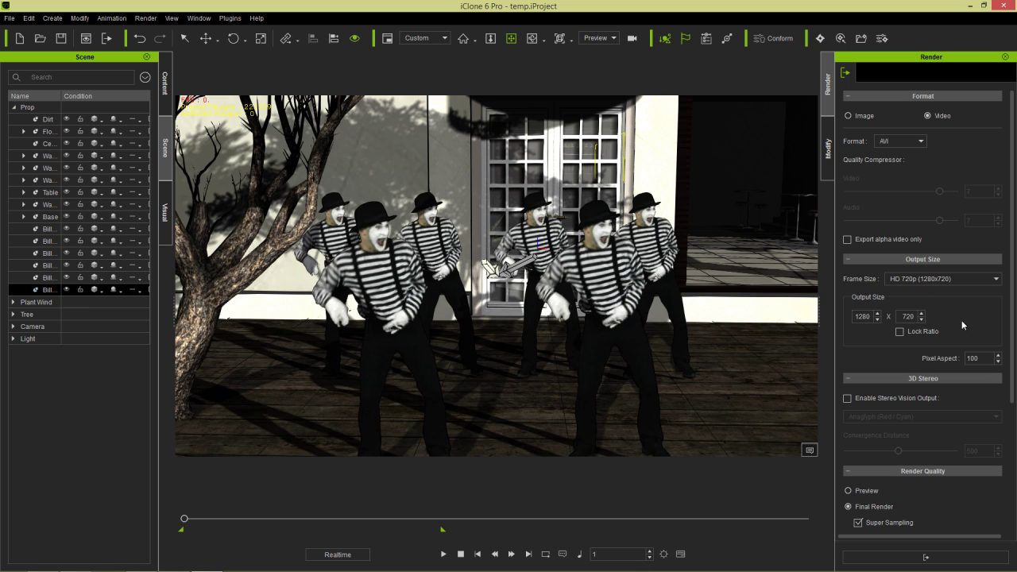
pyautogui.scroll(-3, 1015, 298)
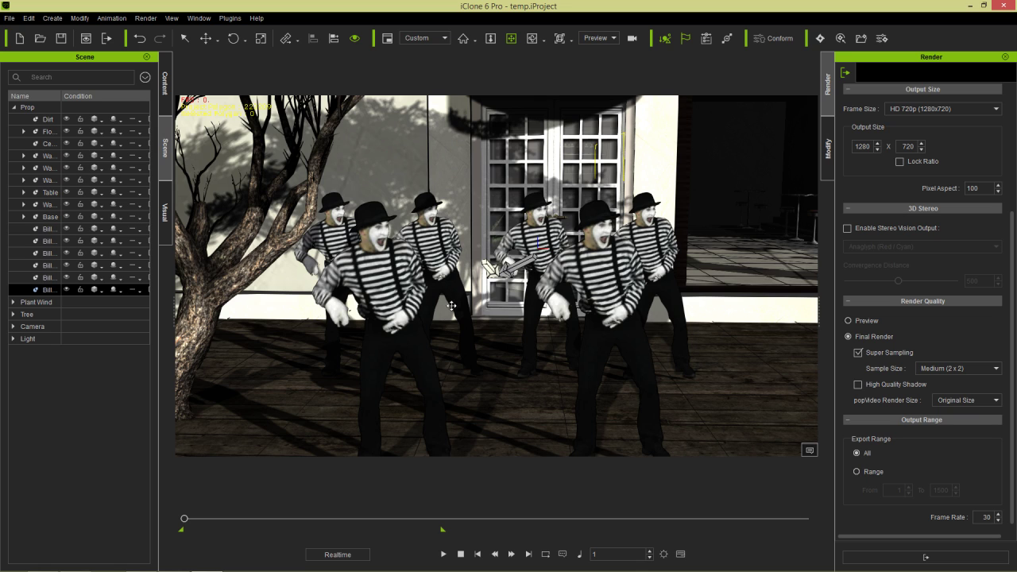
pyautogui.click(953, 401)
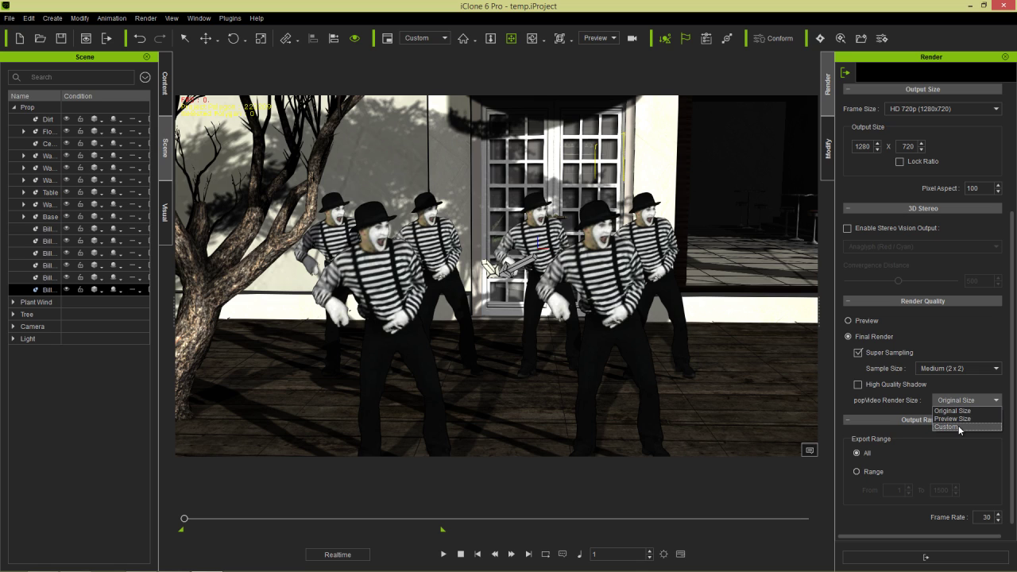
pyautogui.click(957, 383)
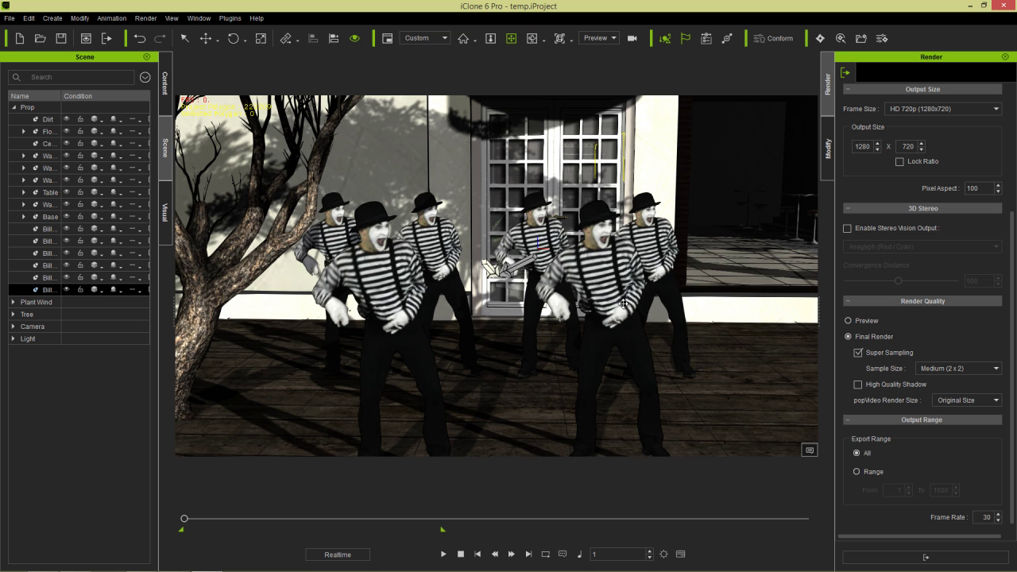
# Play the courtyard scene so the six mimes dance
pyautogui.click(443, 554)
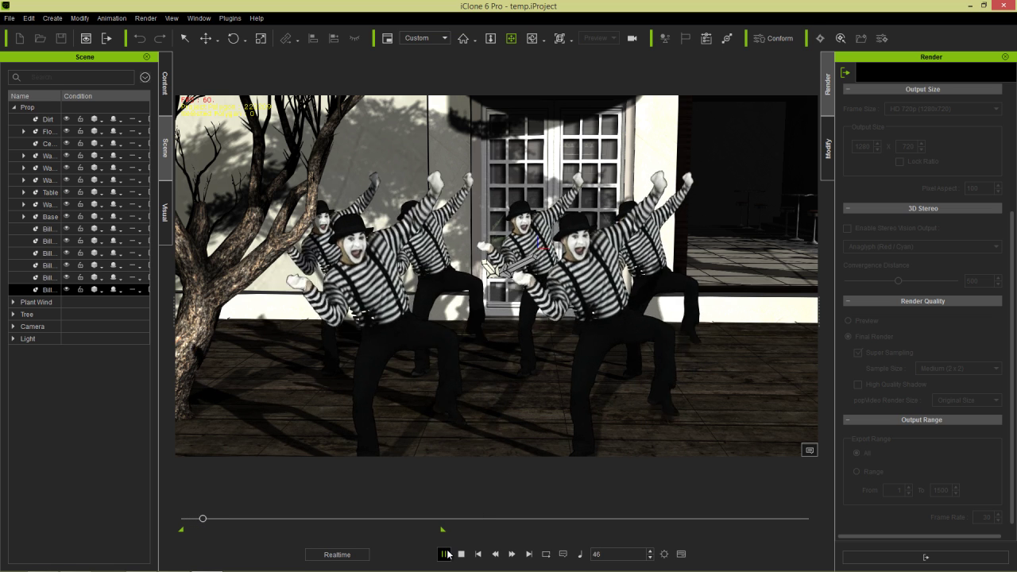